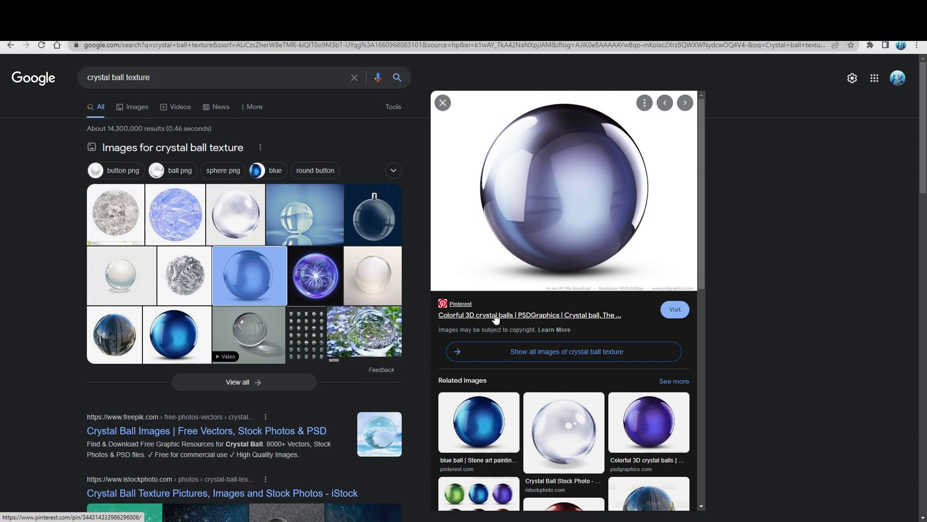
# Step: Open the Pinterest page of the violet-gray crystal ball from the search results and download the image
pyautogui.click(496, 316)
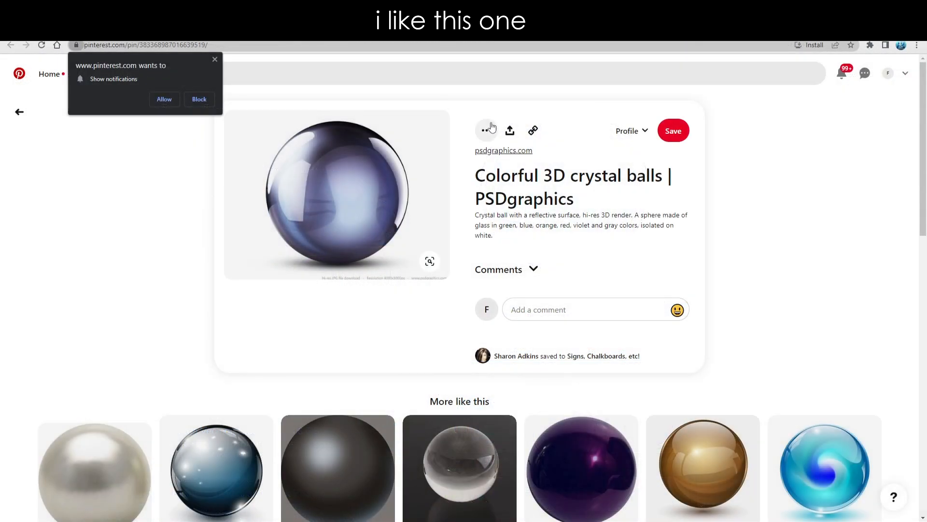
pyautogui.click(486, 130)
pyautogui.click(480, 161)
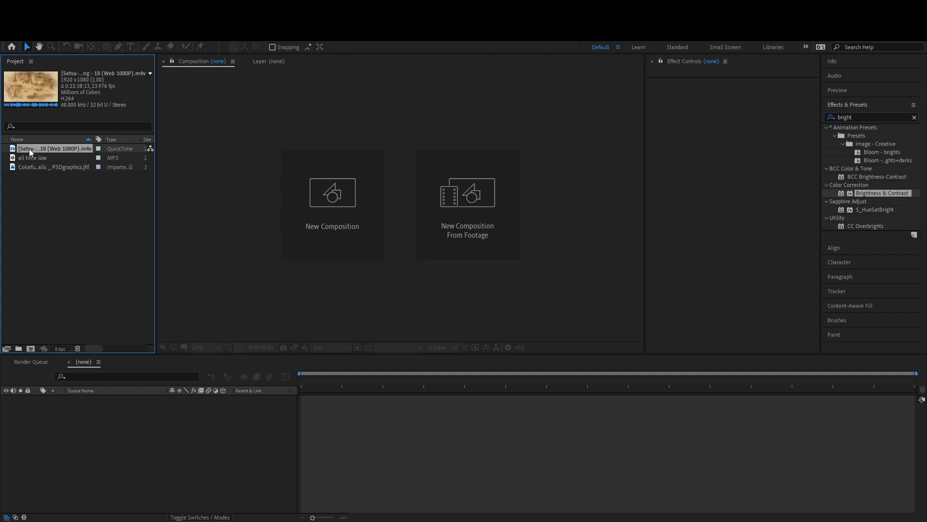
# Step: Switch to After Effects and place the all time low audio in a new composition
pyautogui.click(33, 166)
pyautogui.click(36, 157)
pyautogui.moveTo(30, 162); pyautogui.dragTo(341, 415)
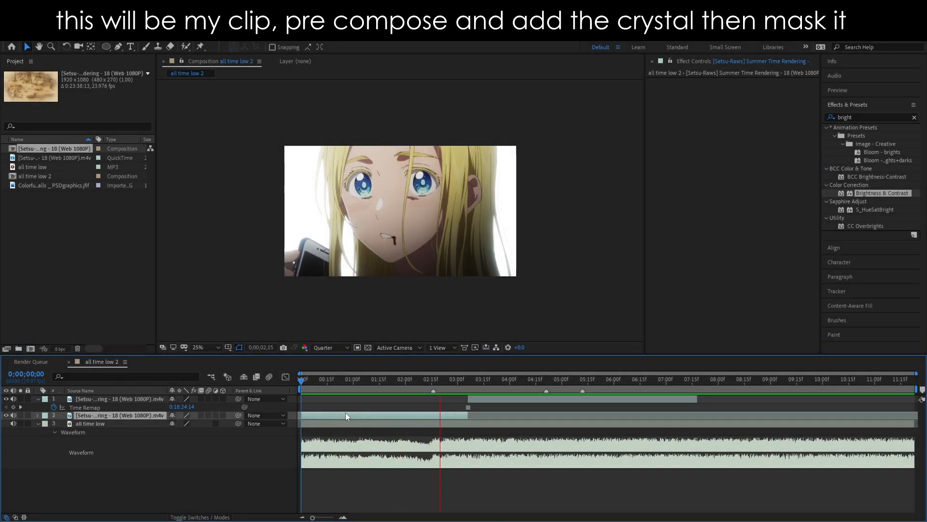
# Step: Preview the clip up to 0;00;02;16, pre-compose both video layers as Pre-comp 1 with all attributes moved, and save the project
pyautogui.moveTo(389, 382); pyautogui.dragTo(362, 384)
pyautogui.press('space')
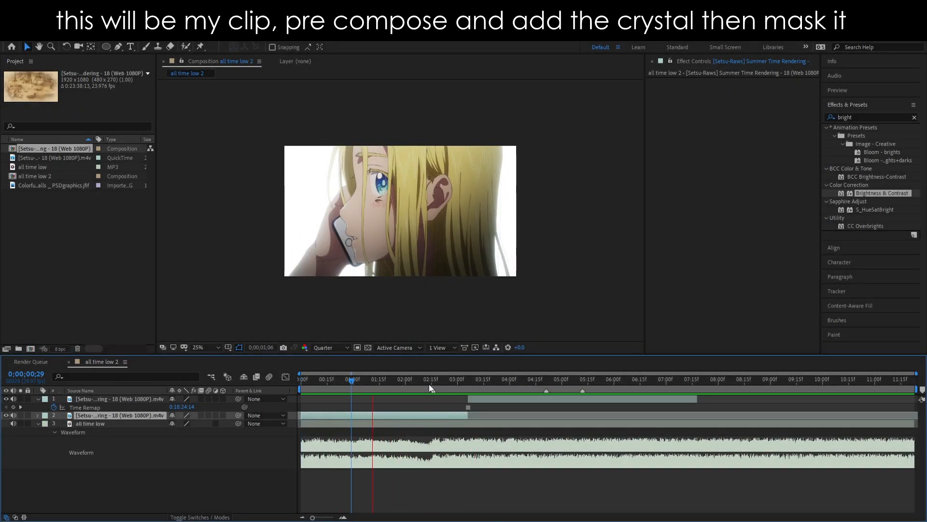
pyautogui.moveTo(422, 381); pyautogui.dragTo(433, 382)
pyautogui.click(482, 401)
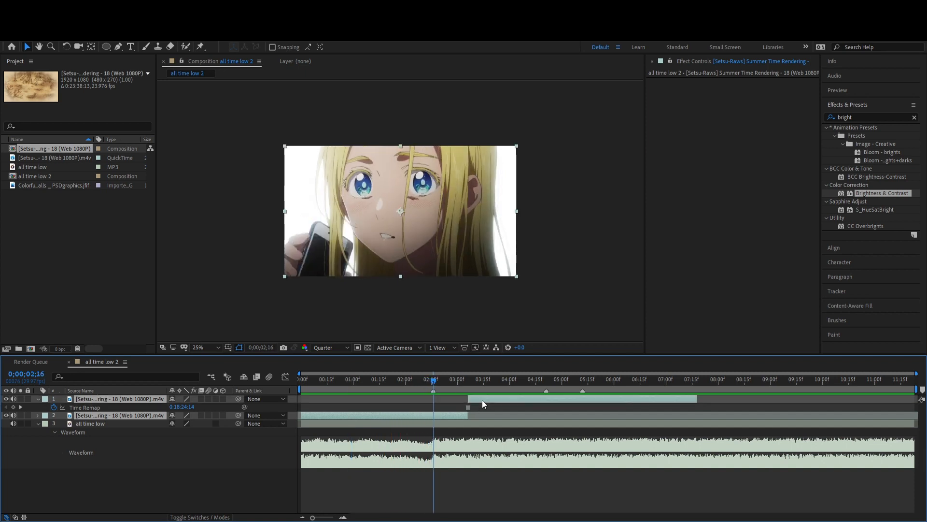
pyautogui.rightClick(436, 414)
pyautogui.click(465, 373)
pyautogui.click(485, 338)
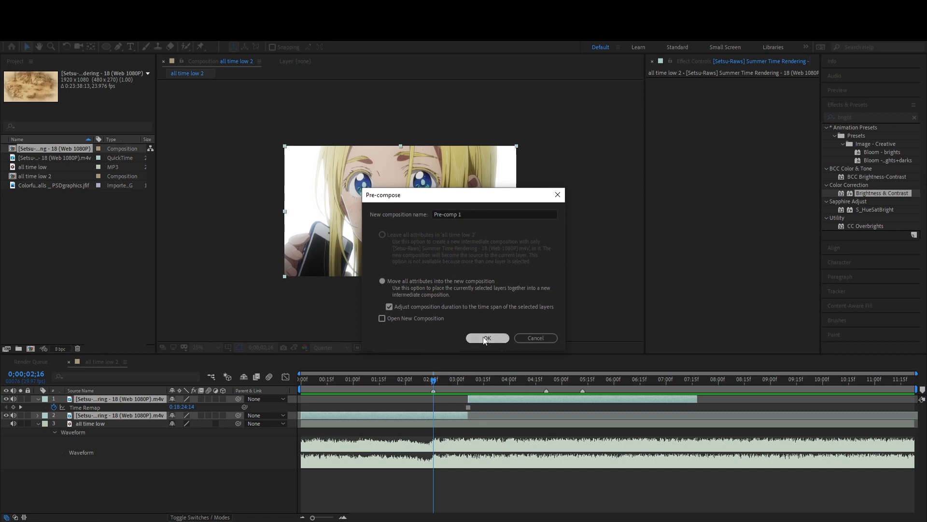
pyautogui.hotkey('ctrl', 's')
# Step: Add the crystal ball image above Pre-comp 1 at Full preview resolution and scale it to 260%
pyautogui.moveTo(34, 185); pyautogui.dragTo(386, 396)
pyautogui.scroll(2, 394, 270)
pyautogui.click(330, 346)
pyautogui.click(334, 367)
pyautogui.scroll(-2, 390, 292)
pyautogui.press('s')
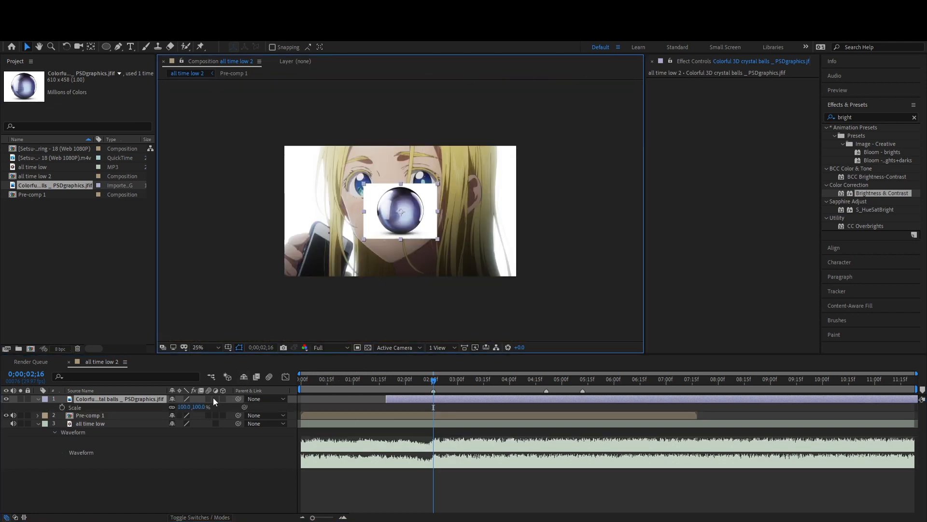
pyautogui.moveTo(199, 406); pyautogui.dragTo(273, 412)
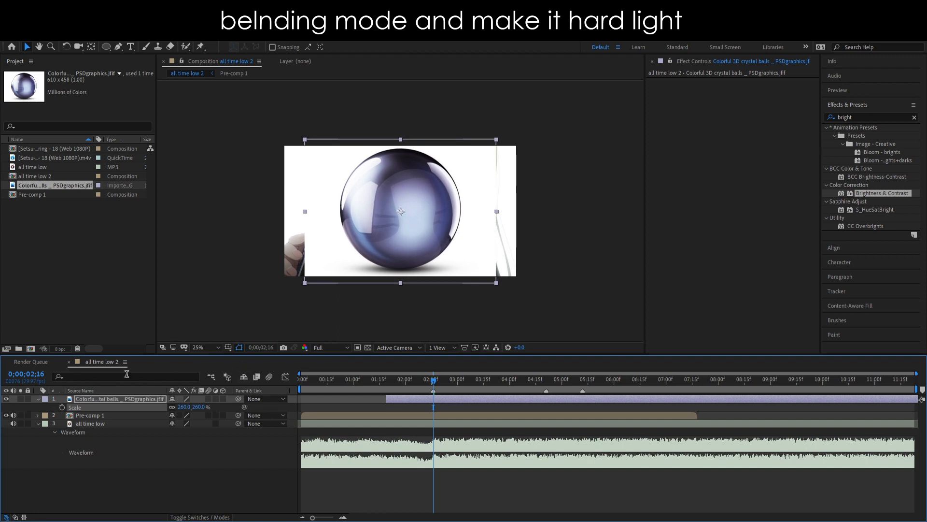
# Step: Set the crystal ball layer's blending mode to Hard Light
pyautogui.rightClick(102, 400)
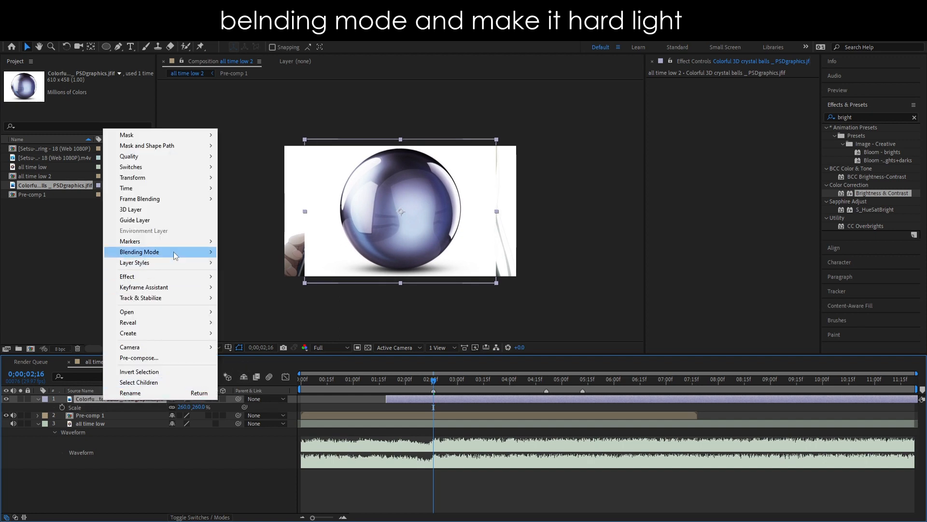
pyautogui.moveTo(178, 252)
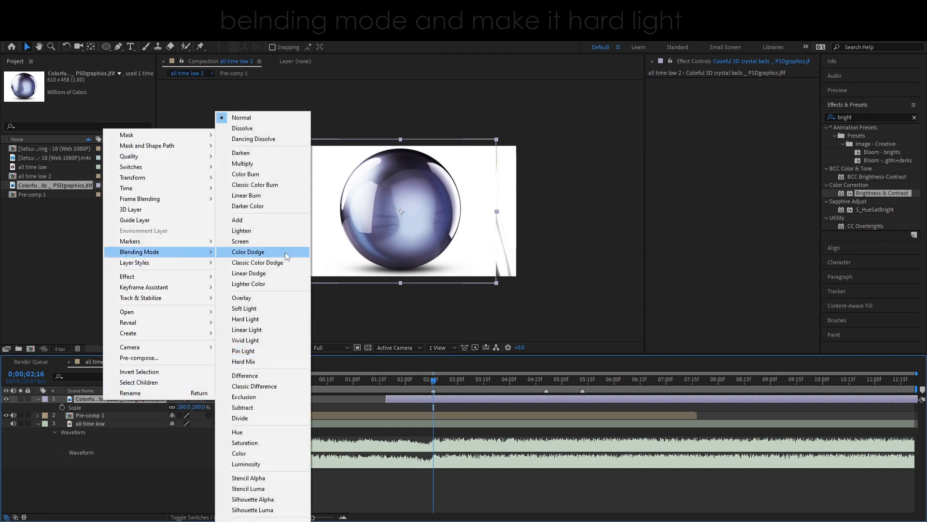
pyautogui.click(275, 320)
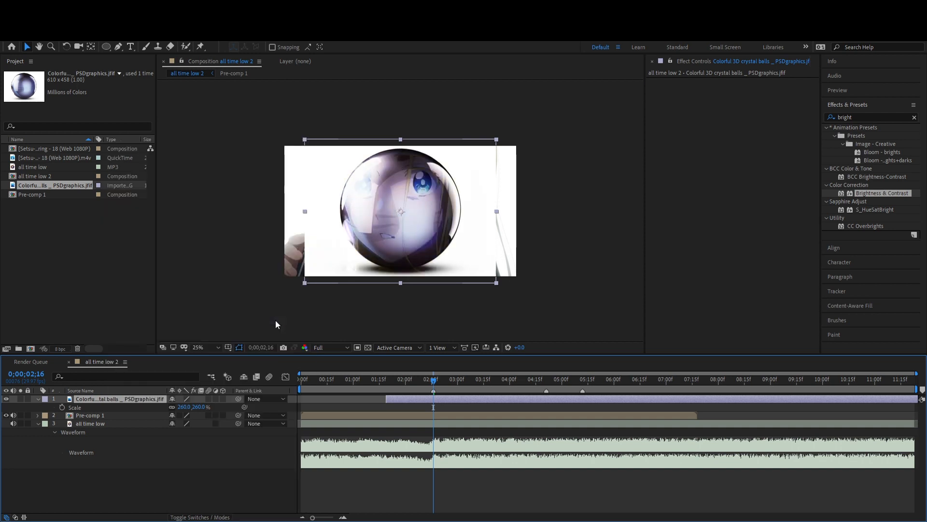
# Step: Try shifting the crystal ball's Master Hue to about -52° with Hue/Saturation and rotating the layer, and undo both
pyautogui.click(854, 117)
pyautogui.write('hue')
pyautogui.doubleClick(875, 193)
pyautogui.moveTo(755, 130); pyautogui.dragTo(731, 131)
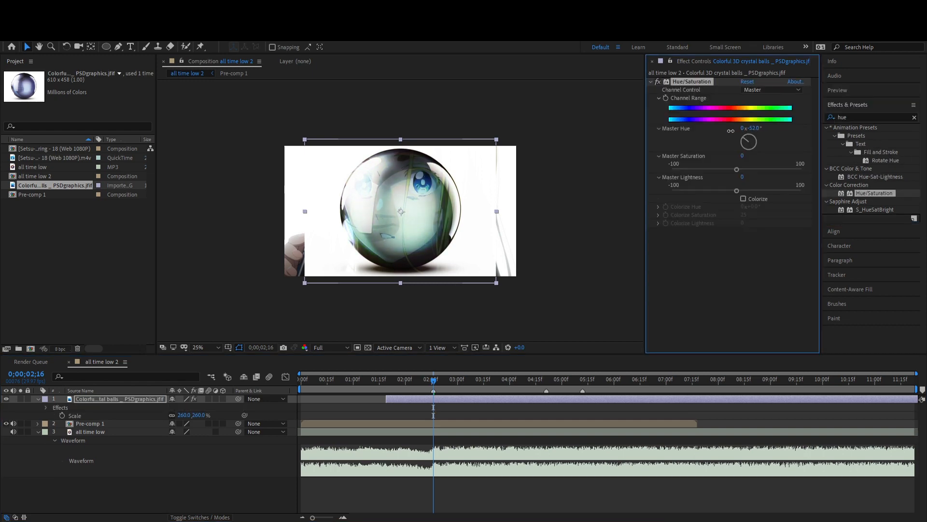
pyautogui.press('r')
pyautogui.moveTo(187, 408); pyautogui.dragTo(341, 408)
pyautogui.hotkey('ctrl', 'z')
pyautogui.hotkey('ctrl', 'z')
pyautogui.hotkey('ctrl', 'z')
# Step: Scale the crystal ball layer to 275% and return its blending mode to Normal
pyautogui.press('s')
pyautogui.moveTo(180, 408); pyautogui.dragTo(186, 408)
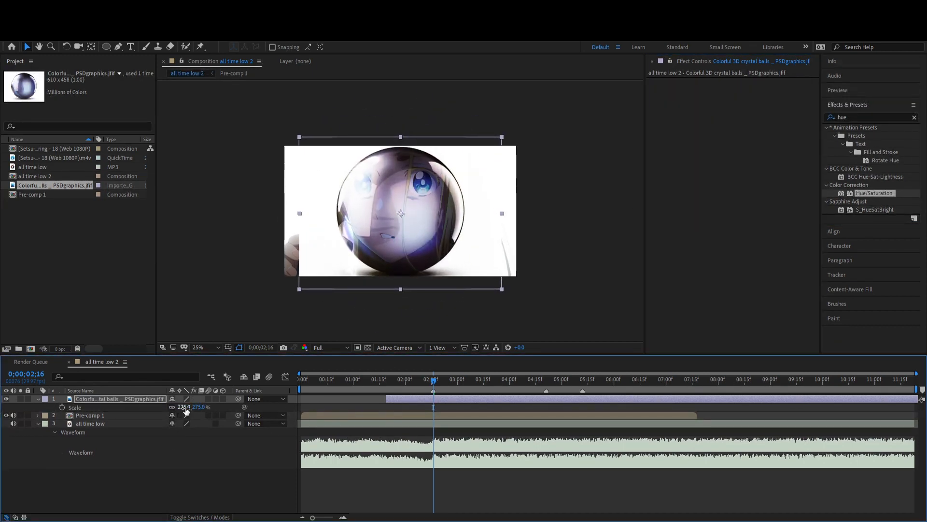
pyautogui.rightClick(120, 400)
pyautogui.click(270, 309)
pyautogui.rightClick(116, 400)
pyautogui.click(260, 118)
# Step: Add an elliptical mask to the crystal ball layer and fit it to the ball's outline, cutting away the white background
pyautogui.doubleClick(106, 47)
pyautogui.doubleClick(401, 137)
pyautogui.moveTo(401, 137); pyautogui.dragTo(401, 147)
pyautogui.moveTo(198, 226); pyautogui.dragTo(255, 195)
pyautogui.moveTo(590, 192); pyautogui.dragTo(514, 179)
pyautogui.moveTo(389, 308); pyautogui.dragTo(389, 303)
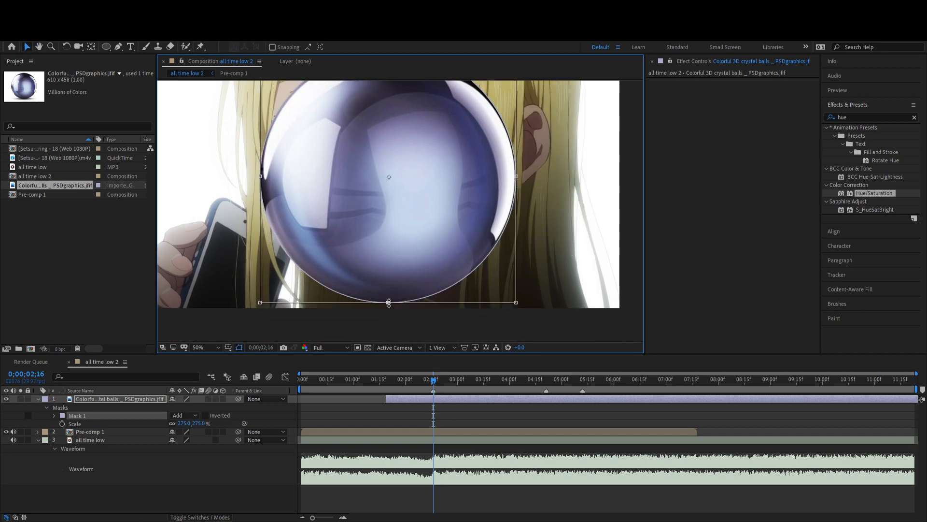
pyautogui.scroll(-2, 424, 237)
pyautogui.click(441, 413)
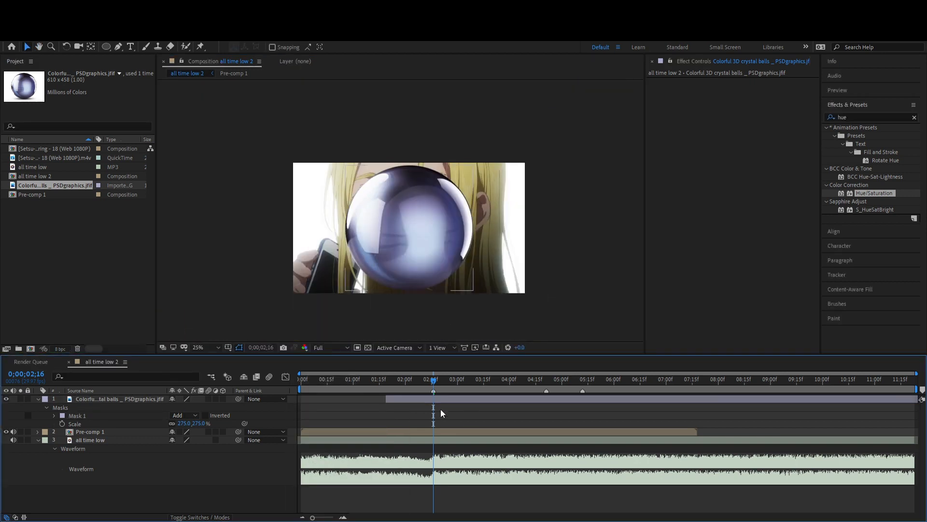
# Step: Pre-compose the masked crystal ball layer and set the resulting layer's blending mode to Hard Light
pyautogui.rightClick(429, 399)
pyautogui.click(488, 344)
pyautogui.click(495, 341)
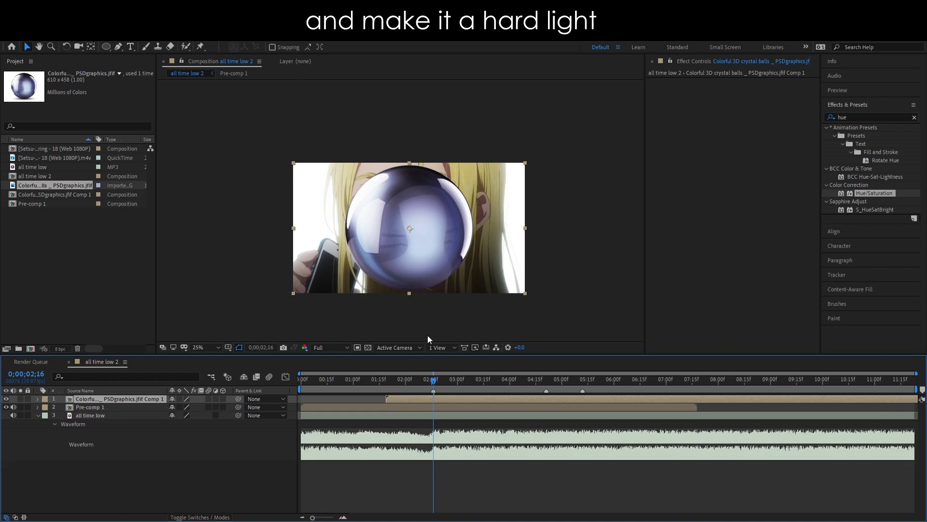
pyautogui.rightClick(139, 398)
pyautogui.moveTo(216, 248)
pyautogui.click(303, 323)
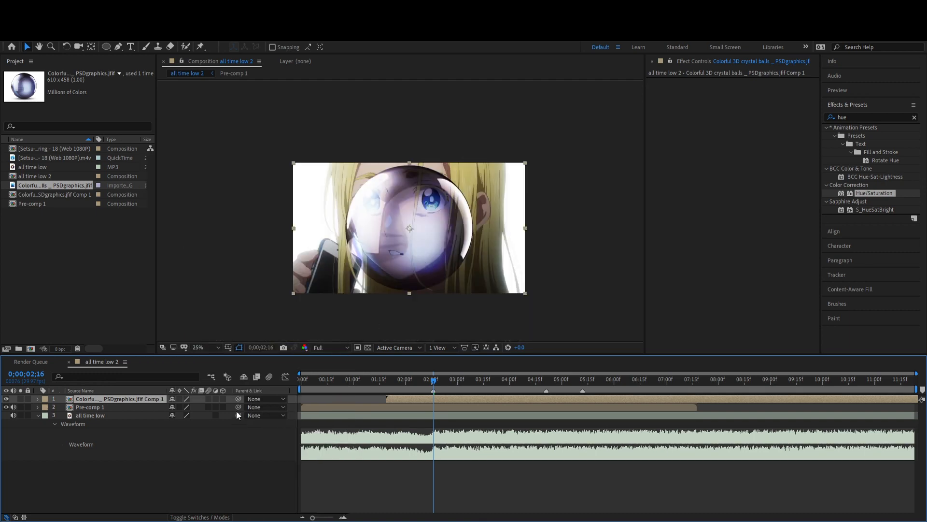
# Step: Set the opacity of the crystal ball pre-comp layer to 70%
pyautogui.press('t')
pyautogui.moveTo(173, 407); pyautogui.dragTo(163, 408)
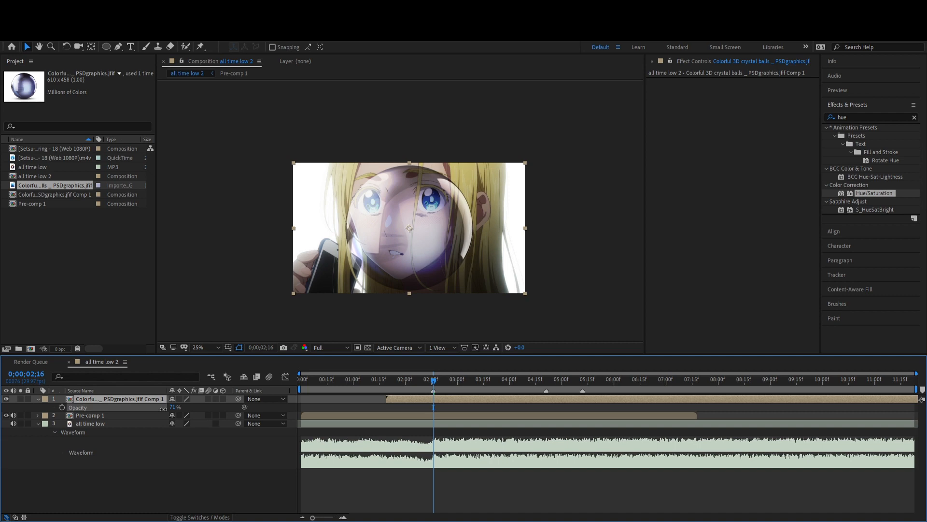
pyautogui.click(174, 407)
pyautogui.write('70')
pyautogui.press('Return')
# Step: Apply Brightness & Contrast to the crystal ball layer with Brightness 19 and Contrast 13, and compare with the effect off
pyautogui.click(859, 117)
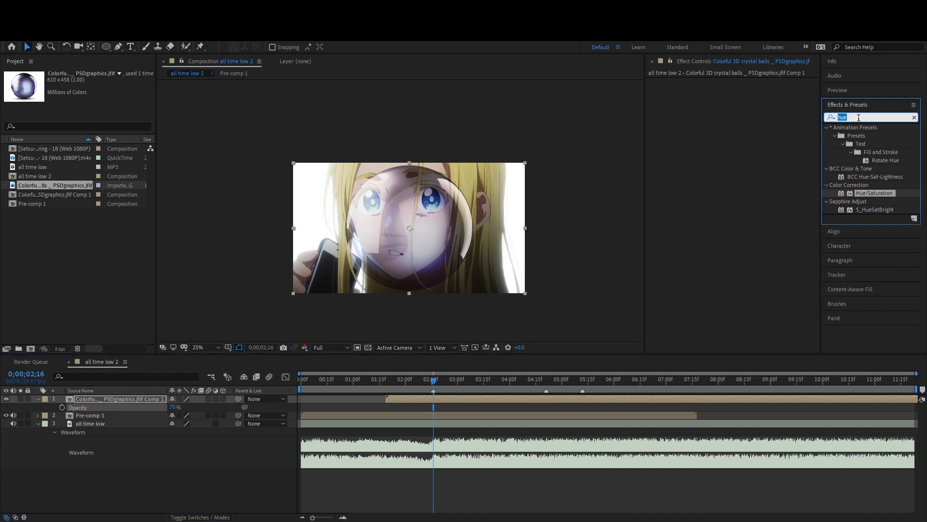
pyautogui.write('brightn')
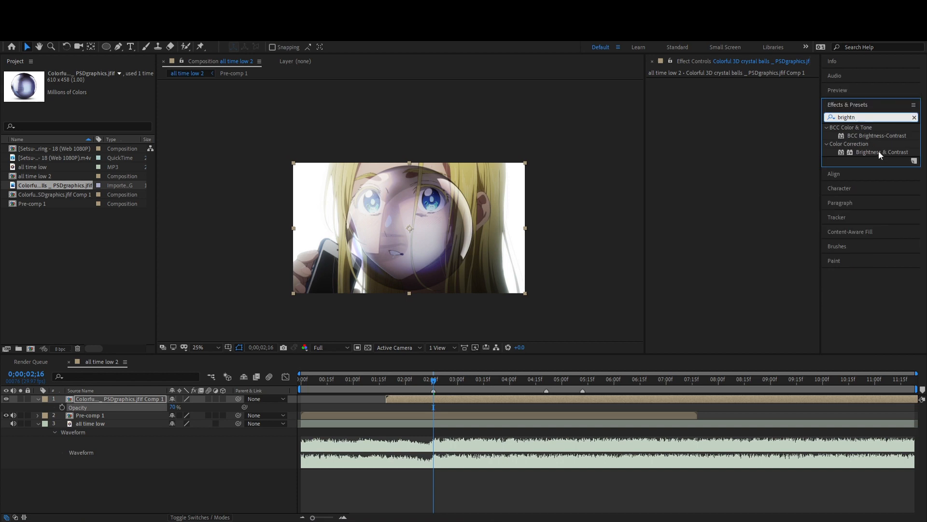
pyautogui.moveTo(880, 152); pyautogui.dragTo(739, 145)
pyautogui.moveTo(742, 89)
pyautogui.mouseDown()
pyautogui.moveTo(753, 90)
pyautogui.moveTo(732, 100)
pyautogui.moveTo(780, 98)
pyautogui.moveTo(750, 102)
pyautogui.mouseUp()
pyautogui.click(658, 82)
pyautogui.click(658, 82)
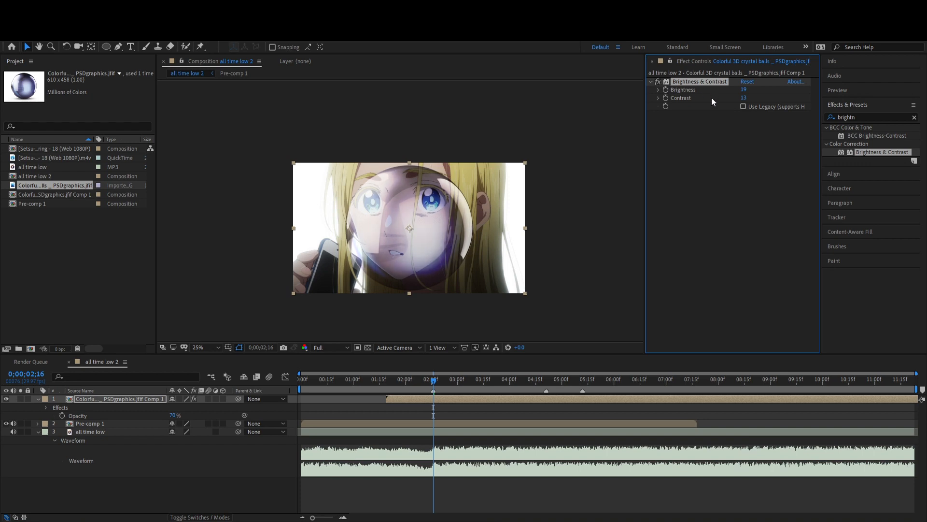
# Step: Apply CC Light Rays to the crystal ball layer and place its center on the ball's upper-right highlight at 1388, 288
pyautogui.click(860, 117)
pyautogui.click(862, 117)
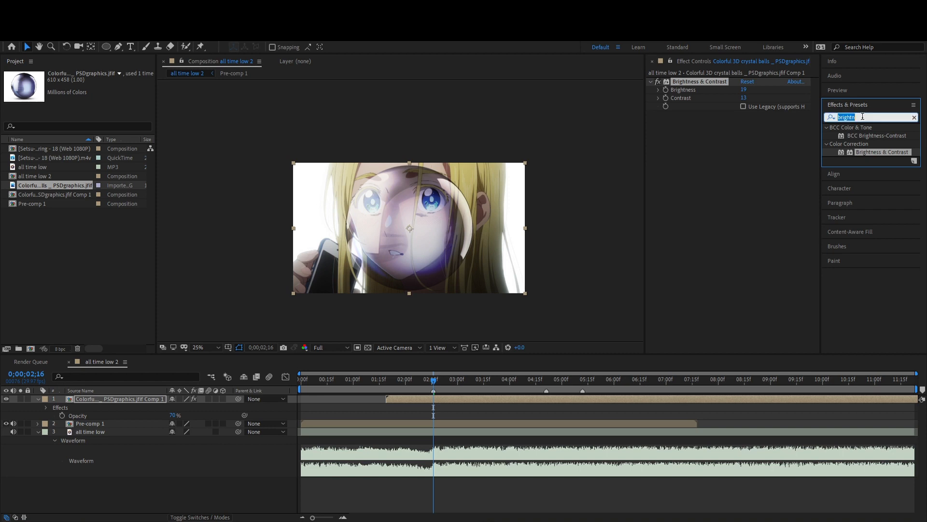
pyautogui.write('cc ligh')
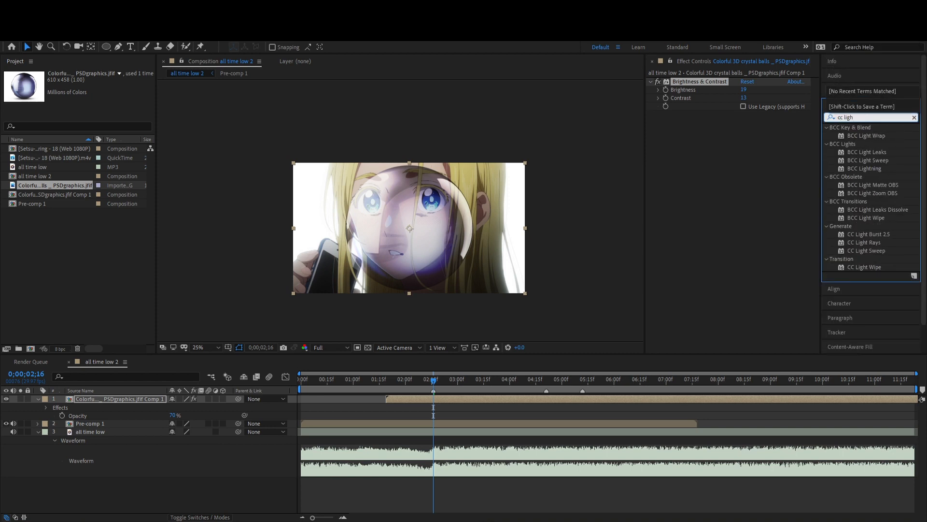
pyautogui.moveTo(864, 242); pyautogui.dragTo(698, 207)
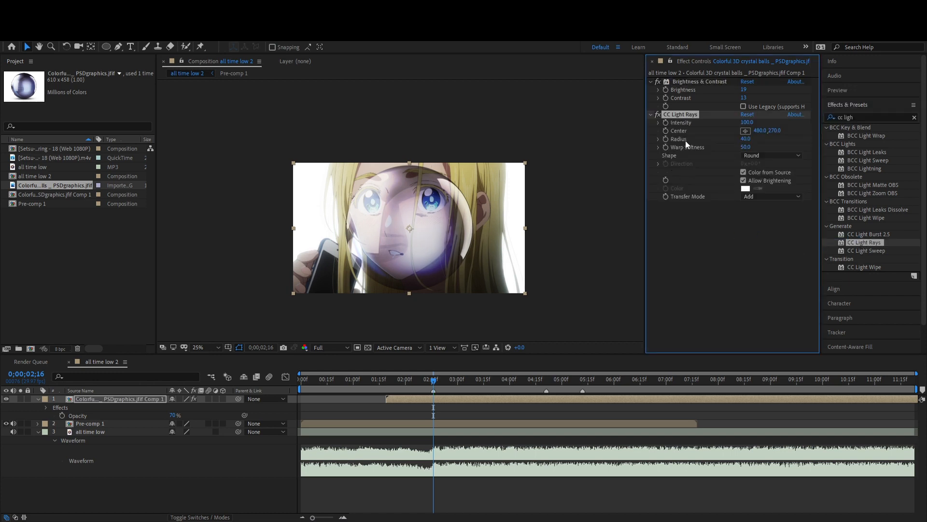
pyautogui.click(745, 131)
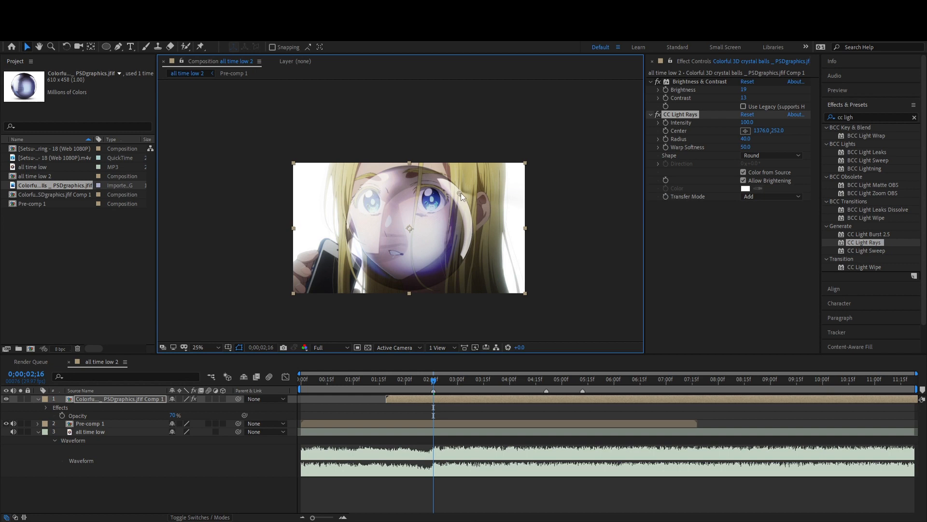
pyautogui.click(461, 197)
pyautogui.click(547, 414)
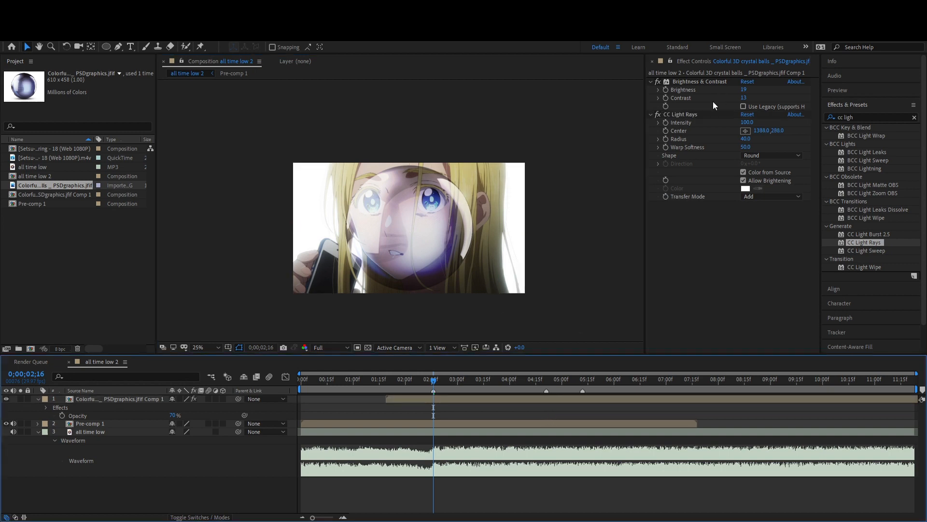
# Step: Try a CC Light Rays intensity of 207 with Pre-comp 1 temporarily hidden, and remove the effect
pyautogui.click(6, 423)
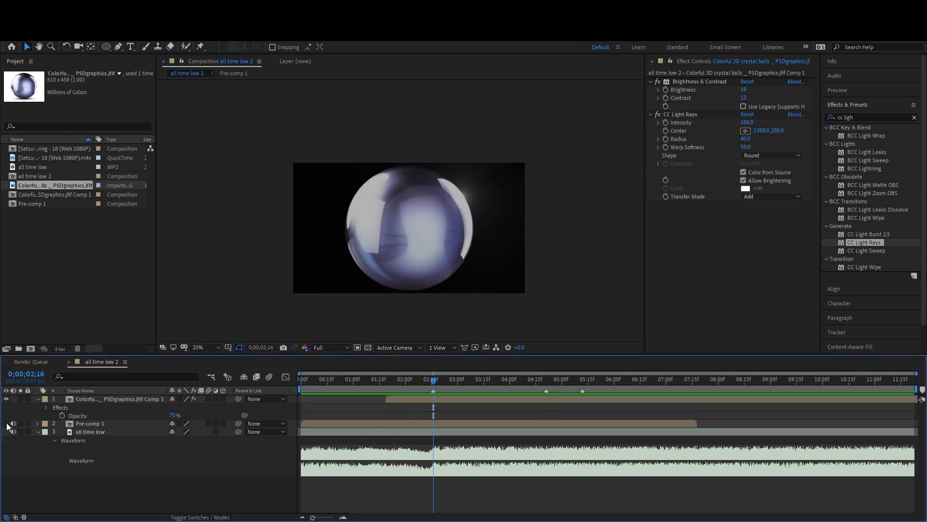
pyautogui.moveTo(747, 123); pyautogui.dragTo(801, 125)
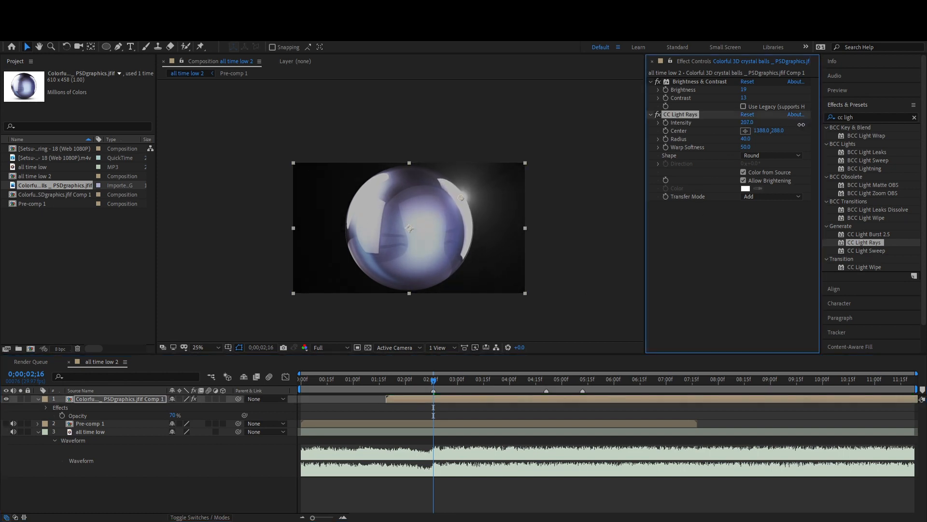
pyautogui.click(6, 424)
pyautogui.click(680, 114)
pyautogui.press('Delete')
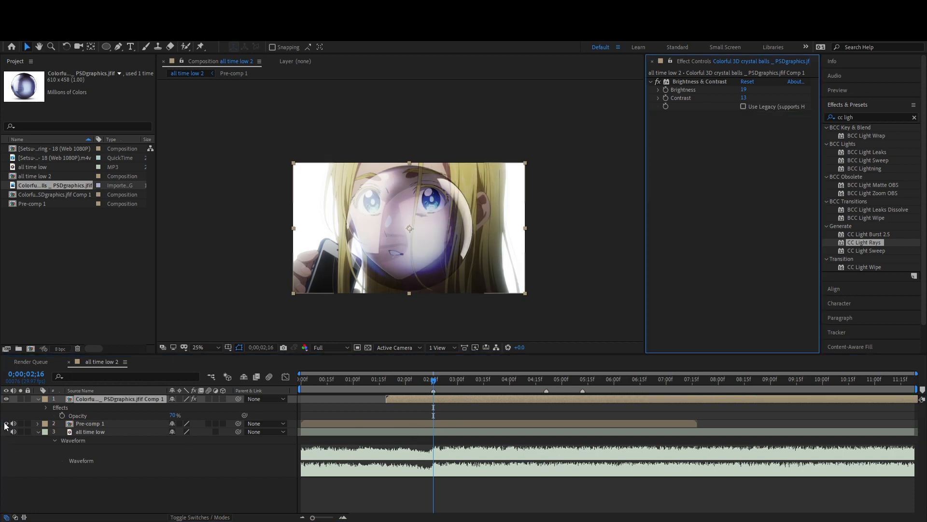
# Step: Save the project and, at 0;00;02;08, parent the crystal ball layer to Pre-comp 1
pyautogui.hotkey('ctrl', 's')
pyautogui.moveTo(402, 383); pyautogui.dragTo(420, 385)
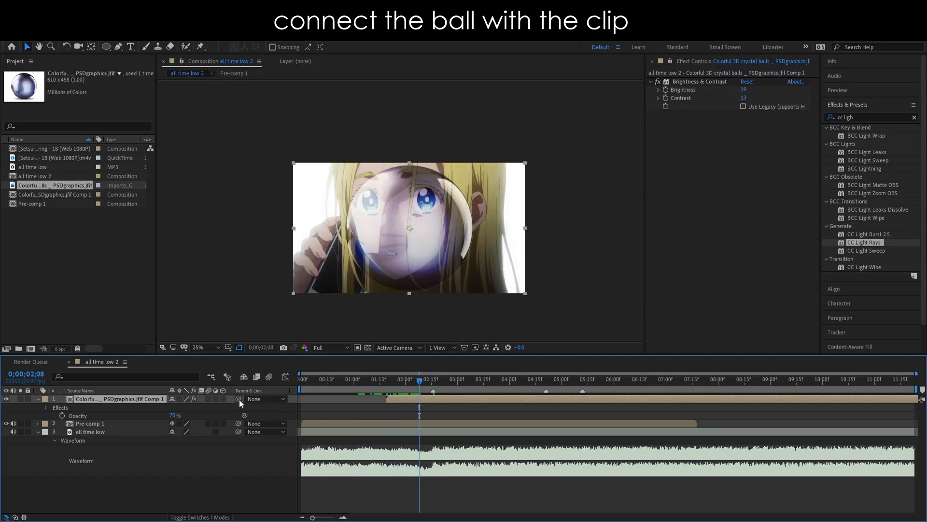
pyautogui.moveTo(145, 421); pyautogui.dragTo(201, 421)
pyautogui.click(431, 408)
# Step: Scale the crystal ball pre-comp layer to 104% and check its edges up close
pyautogui.click(425, 398)
pyautogui.press('s')
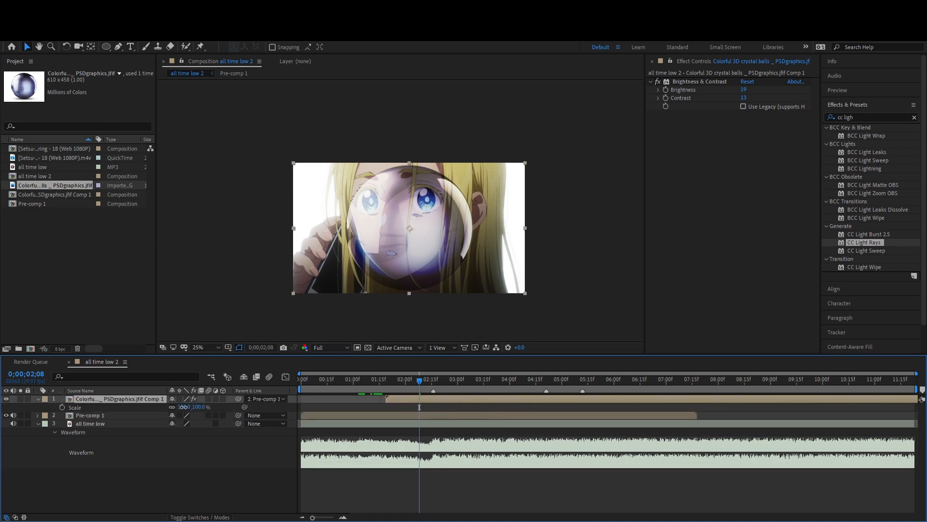
pyautogui.moveTo(183, 407); pyautogui.dragTo(184, 406)
pyautogui.scroll(2, 389, 255)
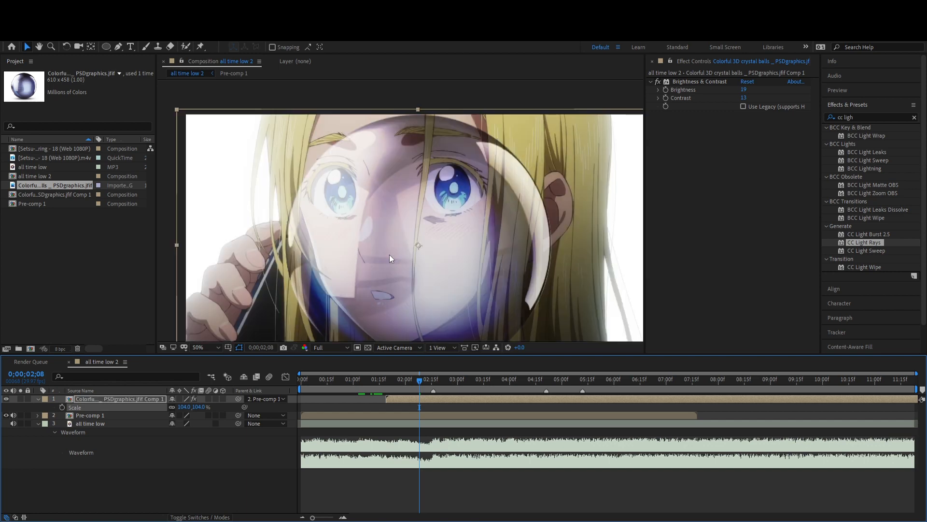
pyautogui.scroll(-2, 389, 254)
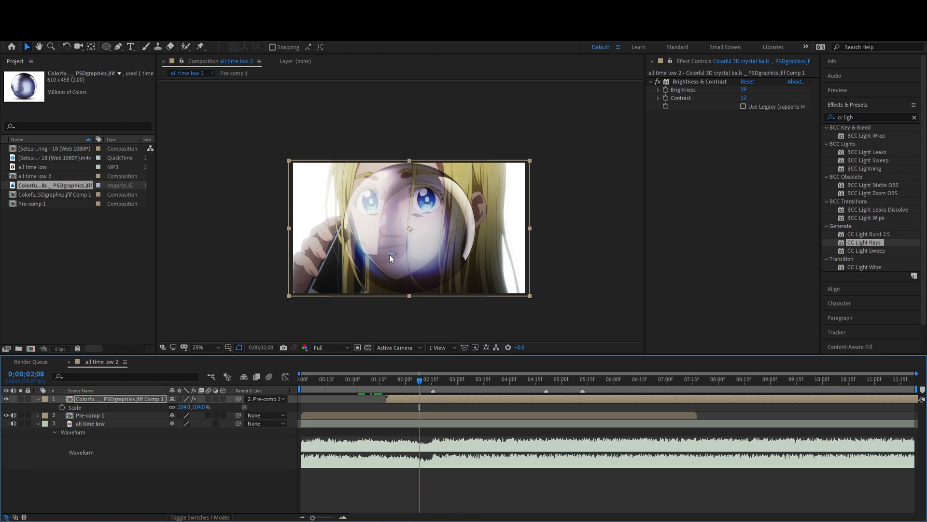
pyautogui.scroll(2, 389, 254)
pyautogui.scroll(-2, 389, 254)
# Step: Add a full-frame elliptical mask to Pre-comp 1 and resize it on all four sides to roughly match the crystal ball's outline
pyautogui.click(95, 415)
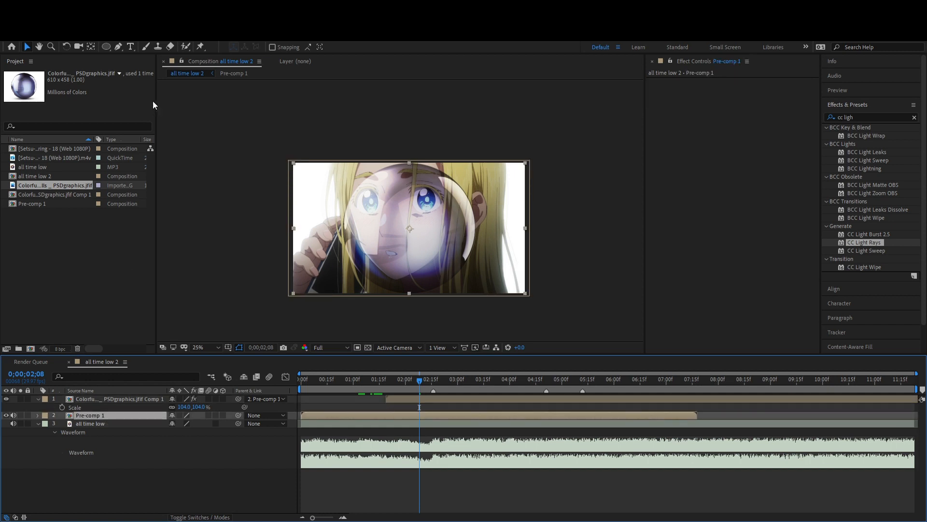
pyautogui.doubleClick(106, 47)
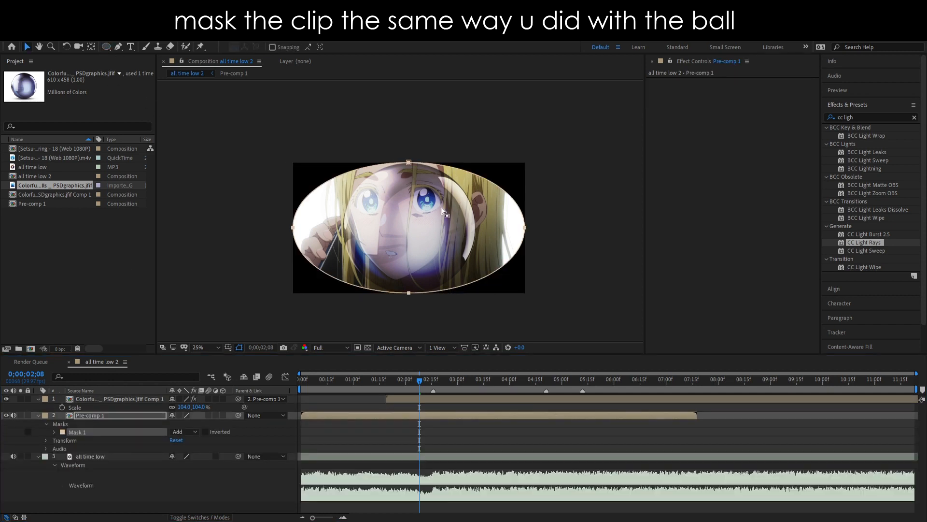
pyautogui.doubleClick(409, 163)
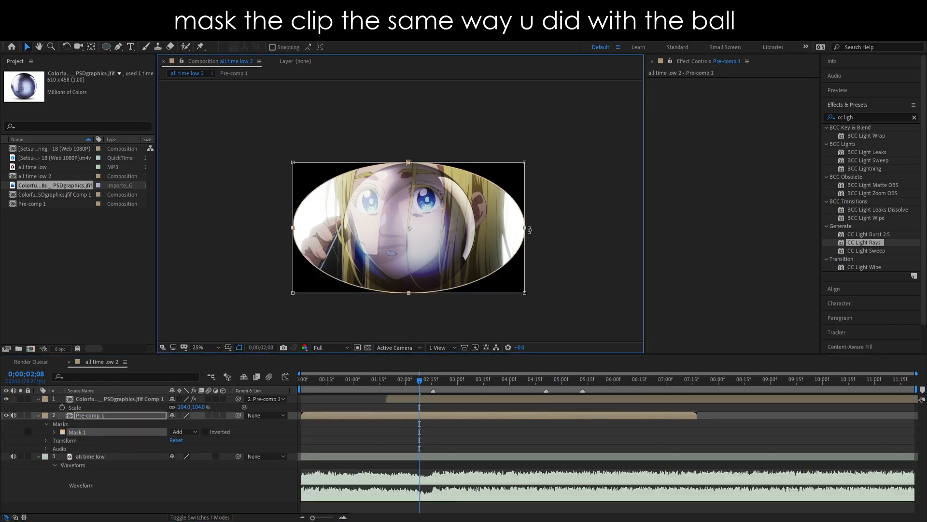
pyautogui.moveTo(526, 227); pyautogui.dragTo(474, 230)
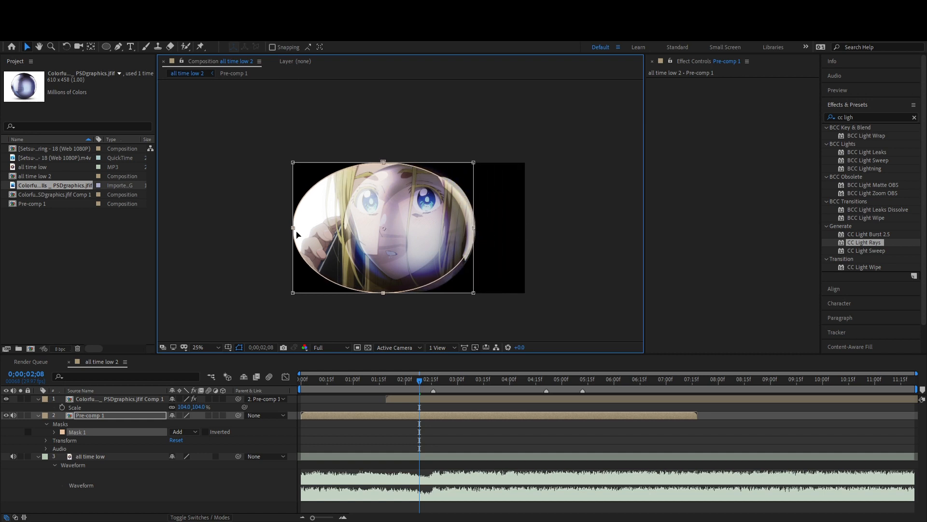
pyautogui.moveTo(292, 228); pyautogui.dragTo(348, 234)
pyautogui.moveTo(410, 162); pyautogui.dragTo(410, 168)
pyautogui.moveTo(410, 294); pyautogui.dragTo(410, 292)
# Step: Fine-tune the upper, left and lower edges of Pre-comp 1's mask up close to follow the rim of the ball
pyautogui.scroll(1, 413, 276)
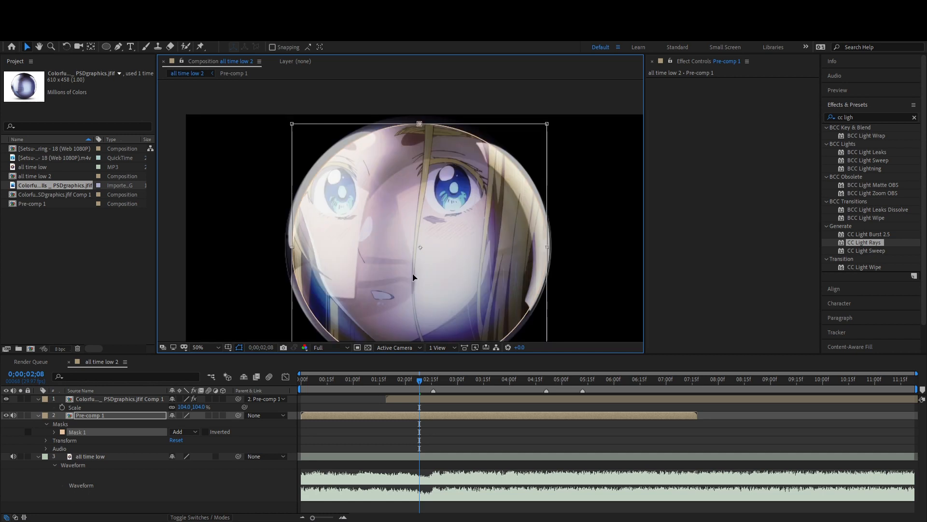
pyautogui.moveTo(419, 123); pyautogui.dragTo(418, 120)
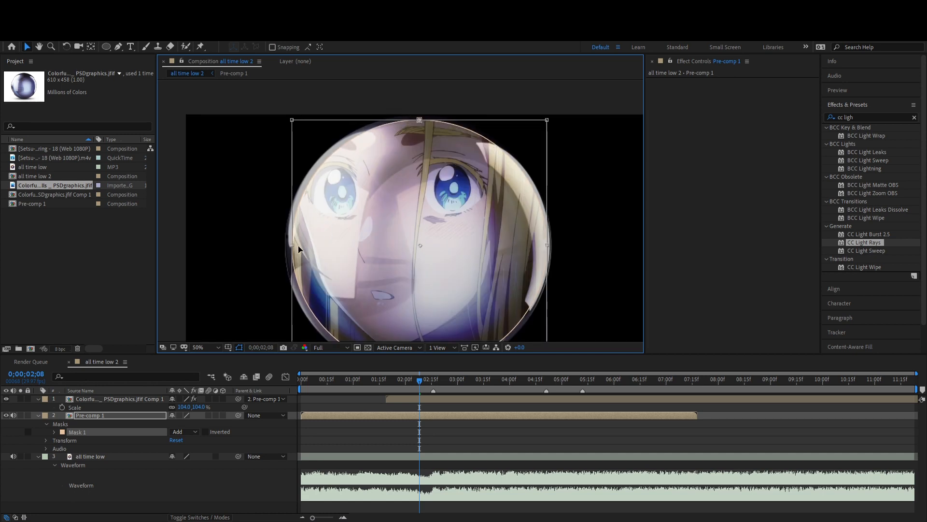
pyautogui.moveTo(292, 245); pyautogui.dragTo(293, 246)
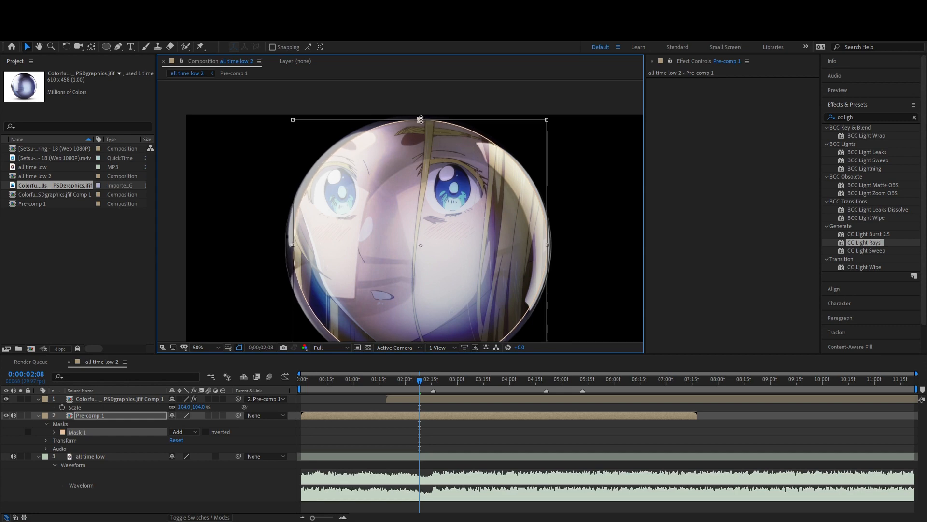
pyautogui.moveTo(420, 121); pyautogui.dragTo(420, 121)
pyautogui.moveTo(468, 245); pyautogui.dragTo(447, 182)
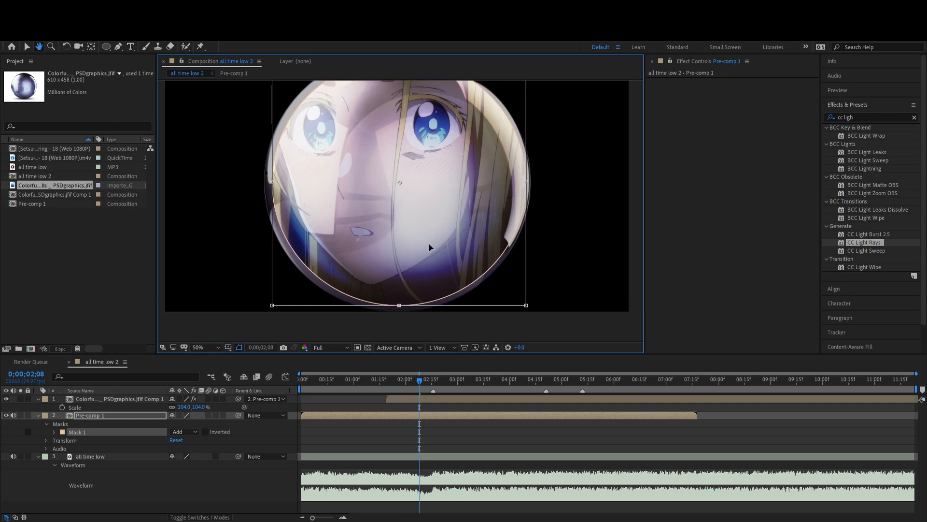
pyautogui.moveTo(400, 305); pyautogui.dragTo(399, 307)
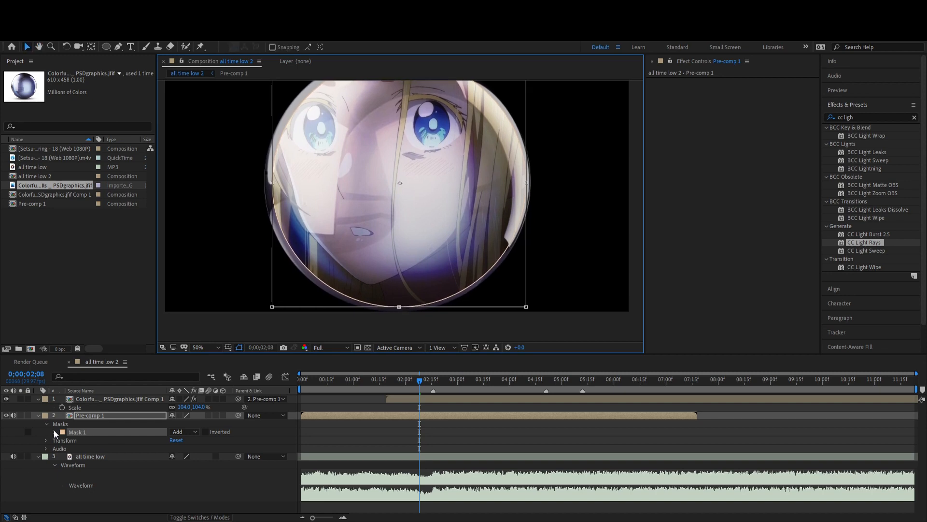
# Step: Raise the feather of Mask 1 on Pre-comp 1 to 59 pixels and pull the mask's right edge slightly inward
pyautogui.click(54, 432)
pyautogui.click(187, 447)
pyautogui.moveTo(191, 446); pyautogui.dragTo(192, 448)
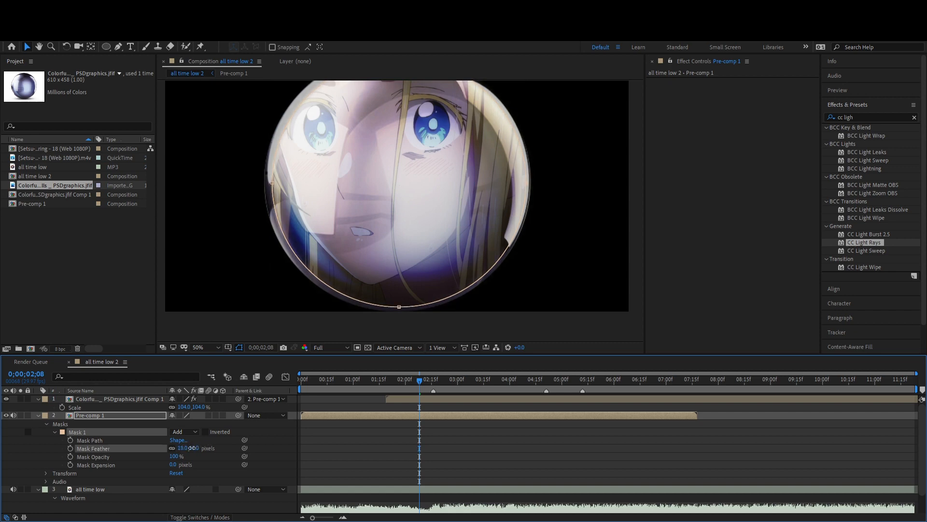
pyautogui.click(378, 456)
pyautogui.click(425, 418)
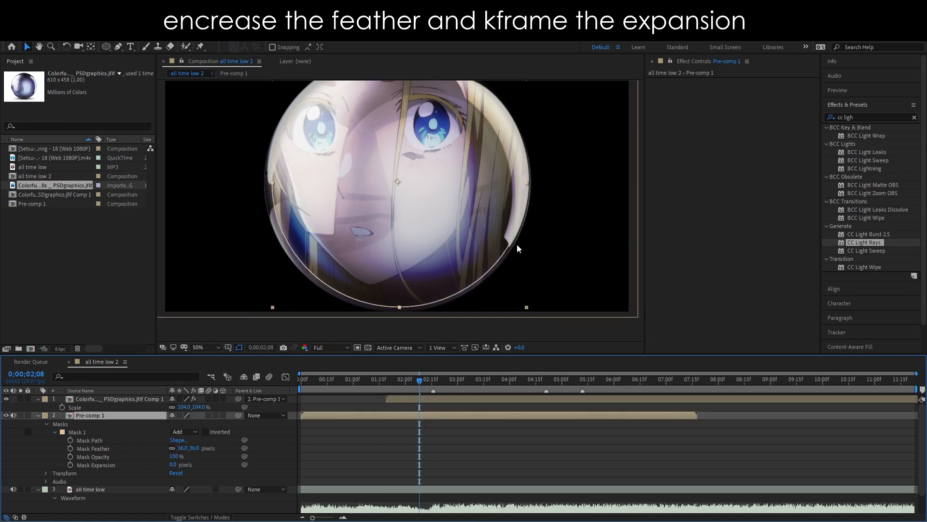
pyautogui.doubleClick(526, 183)
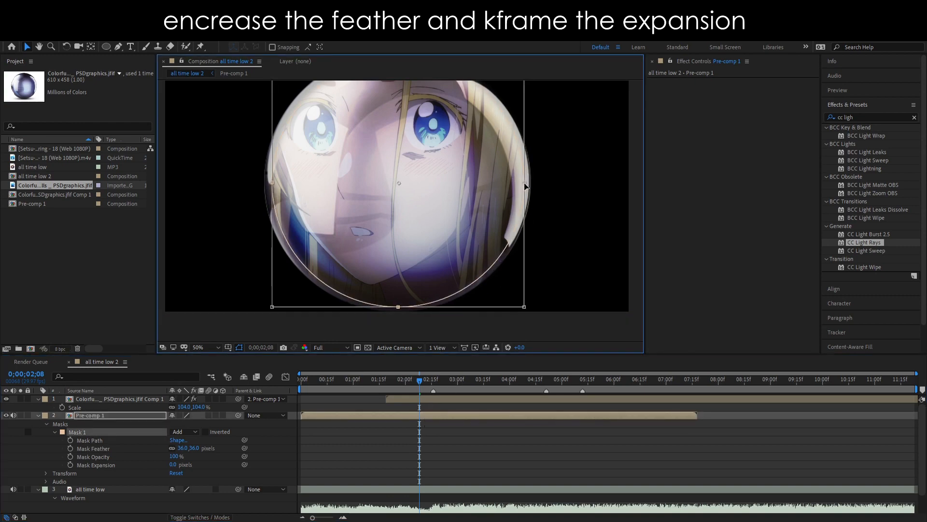
pyautogui.click(480, 437)
pyautogui.scroll(-2, 447, 257)
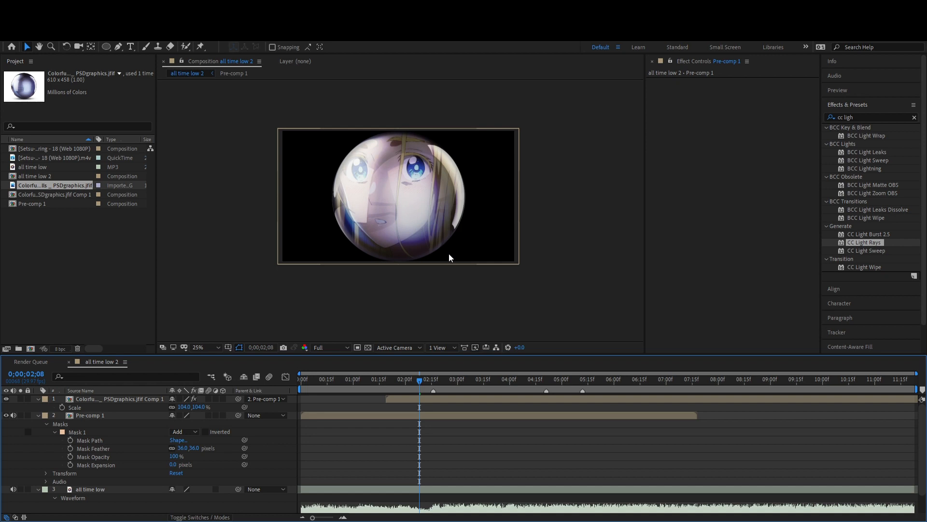
pyautogui.click(146, 447)
pyautogui.moveTo(180, 447); pyautogui.dragTo(187, 447)
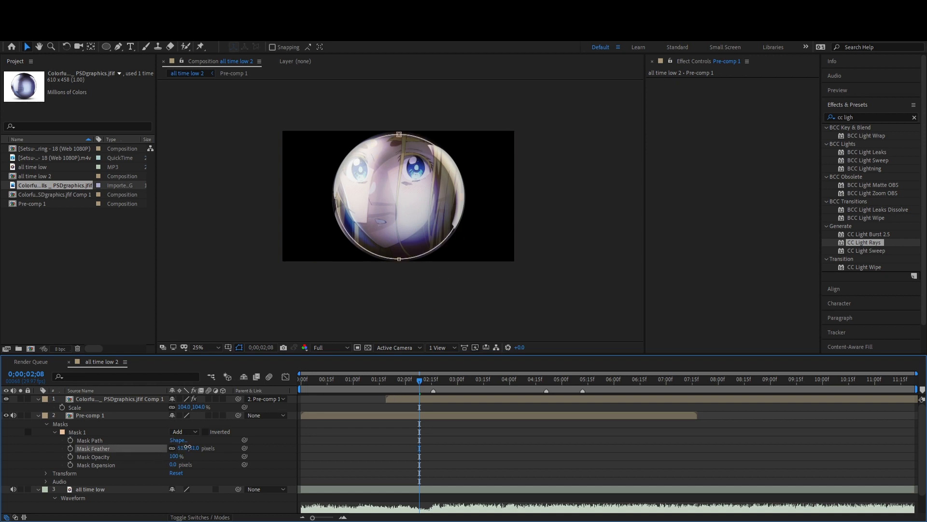
pyautogui.click(392, 457)
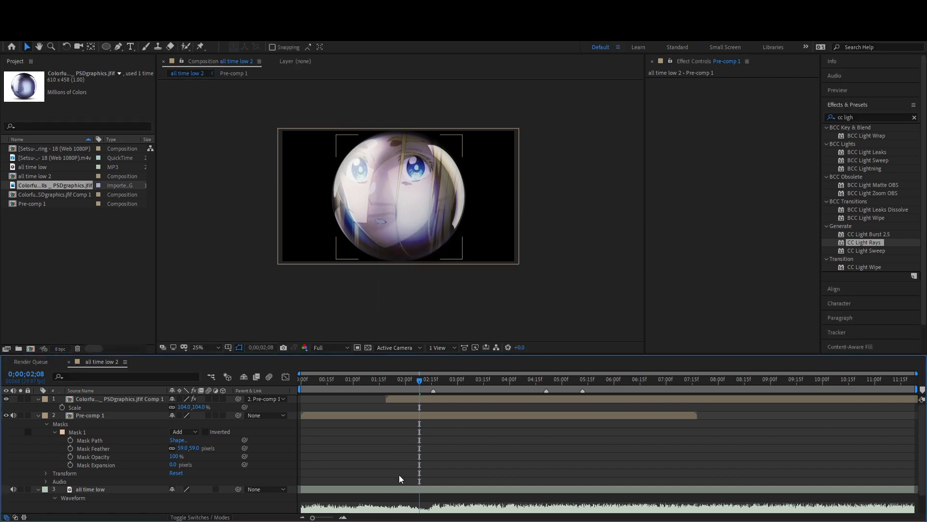
# Step: Create a 1920 x 1080 solid in white (FFFFFF) and place it directly beneath Pre-comp 1 as a background
pyautogui.hotkey('ctrl', 'y')
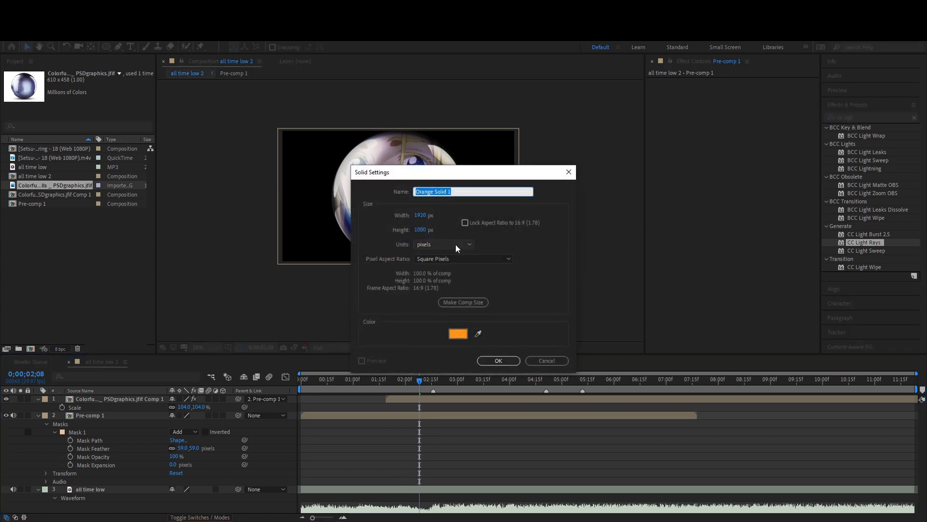
pyautogui.click(455, 334)
pyautogui.moveTo(364, 225); pyautogui.dragTo(334, 224)
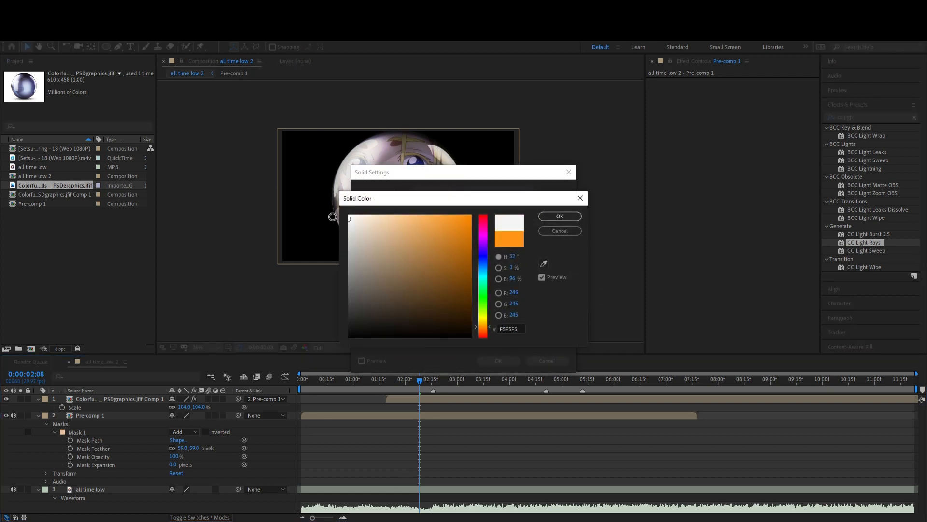
pyautogui.click(480, 228)
pyautogui.click(408, 213)
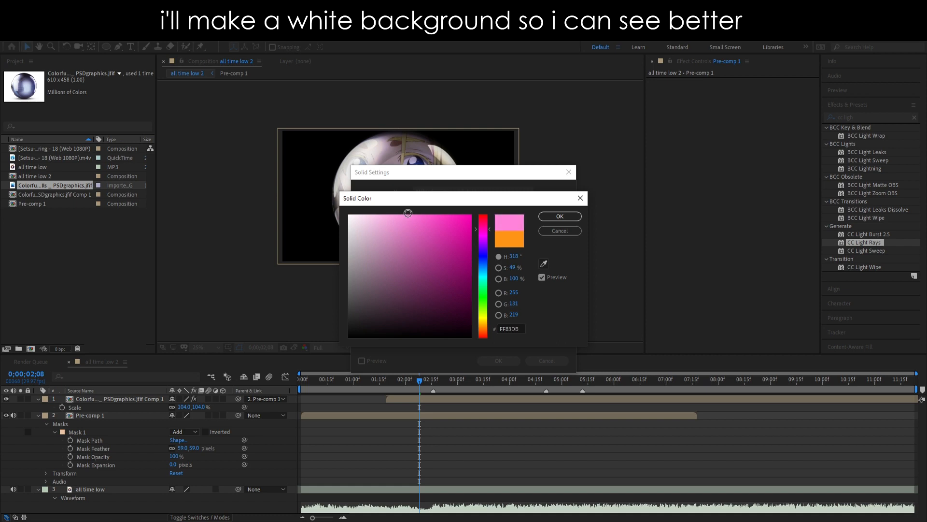
pyautogui.moveTo(379, 210); pyautogui.dragTo(334, 210)
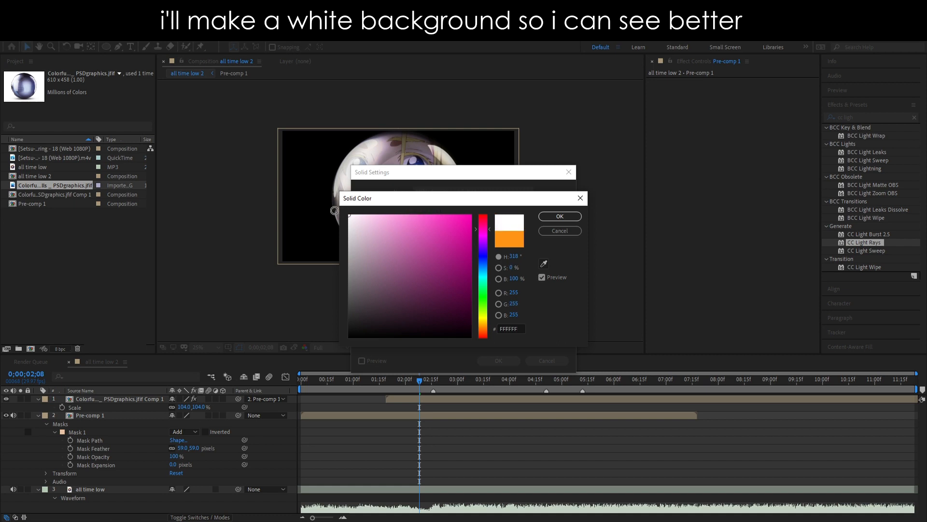
pyautogui.click(559, 217)
pyautogui.click(499, 360)
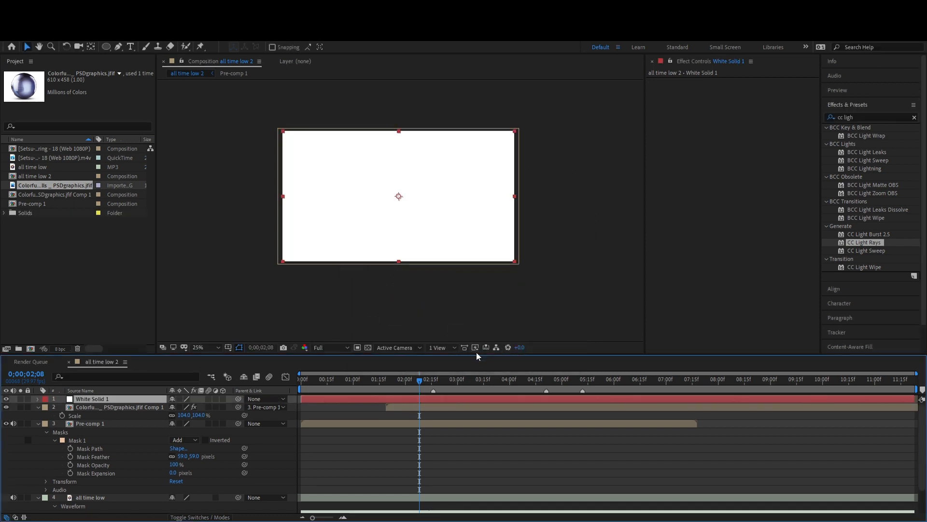
pyautogui.moveTo(110, 401); pyautogui.dragTo(111, 473)
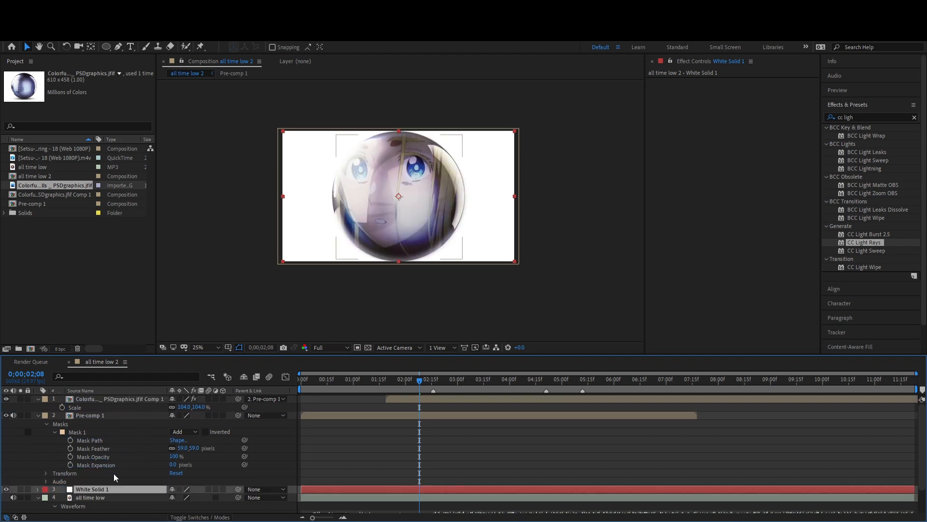
pyautogui.press(',')
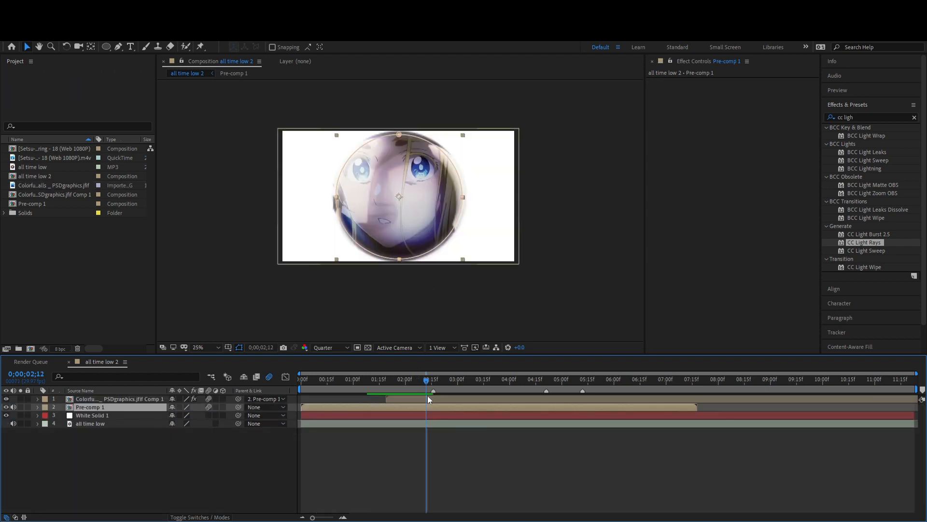
# Step: Keyframe the crystal ball layer's scale from 216% at 0;00;02;11 to 104% at 0;00;03;25
pyautogui.click(428, 400)
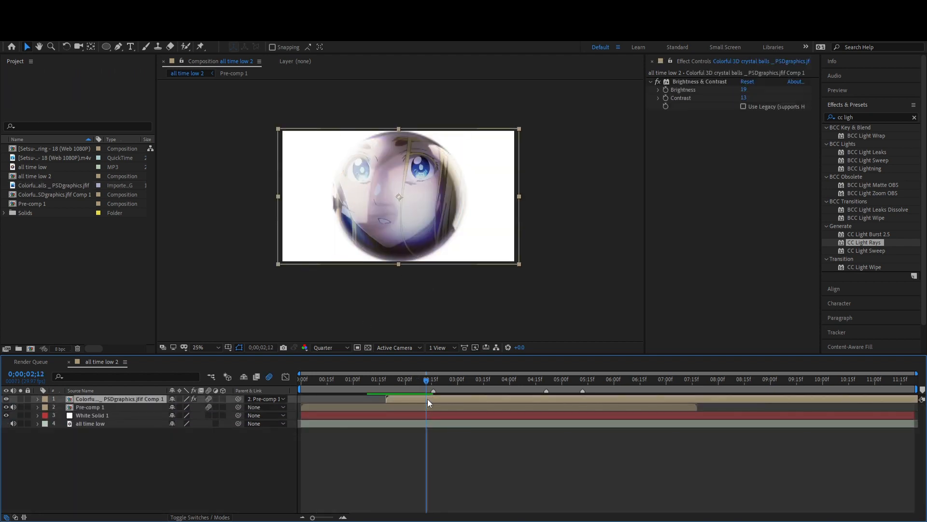
pyautogui.press('s')
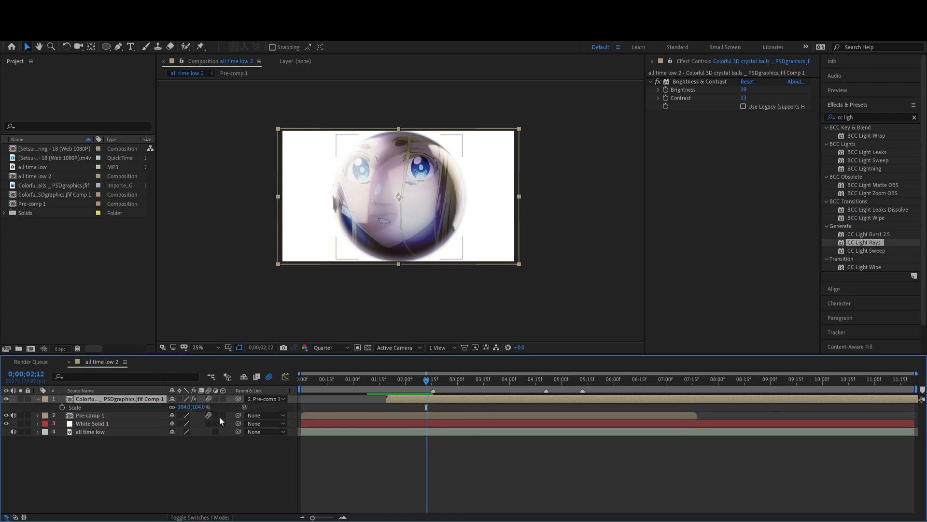
pyautogui.click(62, 407)
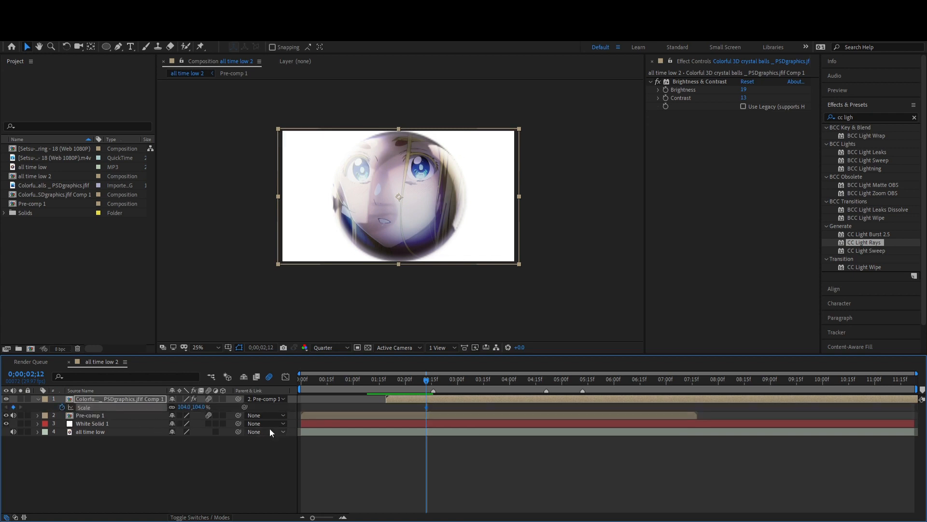
pyautogui.moveTo(428, 407); pyautogui.dragTo(497, 407)
pyautogui.click(429, 382)
pyautogui.moveTo(429, 382); pyautogui.dragTo(427, 383)
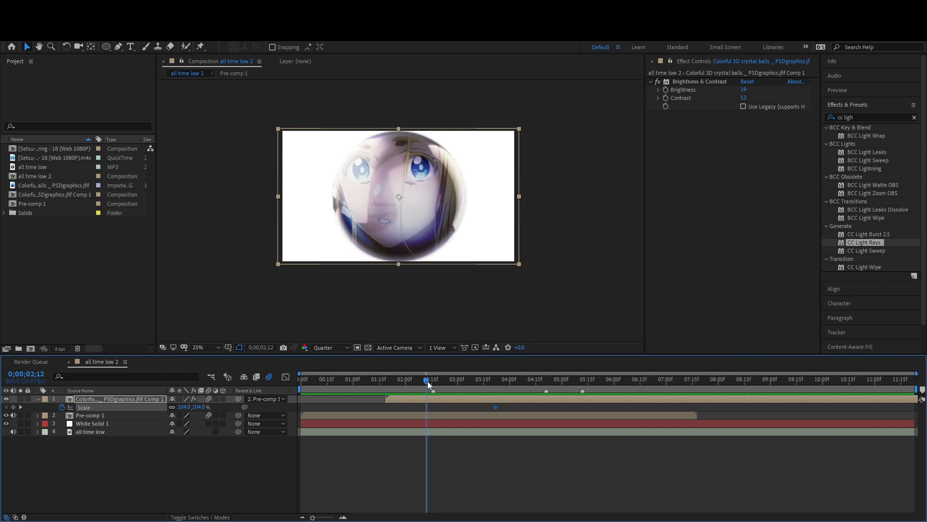
pyautogui.moveTo(496, 407); pyautogui.dragTo(502, 407)
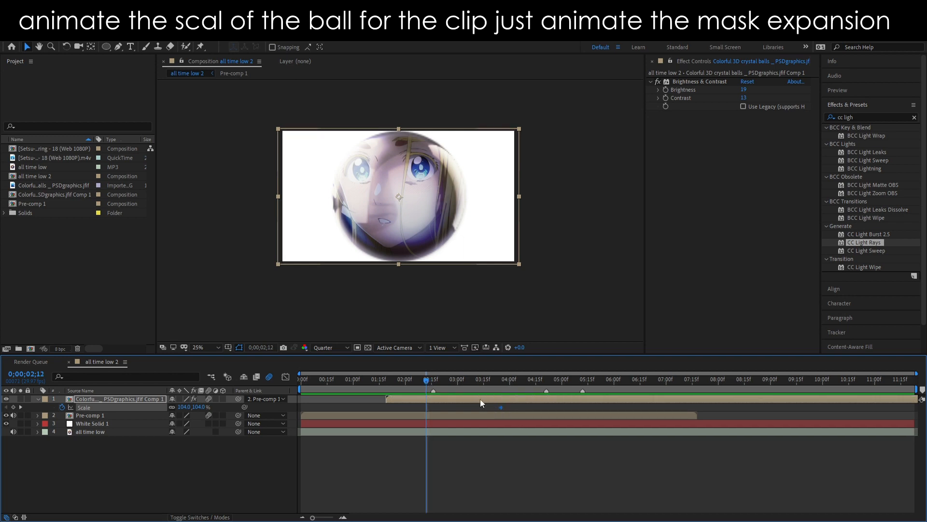
pyautogui.moveTo(184, 406)
pyautogui.mouseDown()
pyautogui.moveTo(233, 409)
pyautogui.moveTo(160, 408)
pyautogui.moveTo(194, 410)
pyautogui.mouseUp()
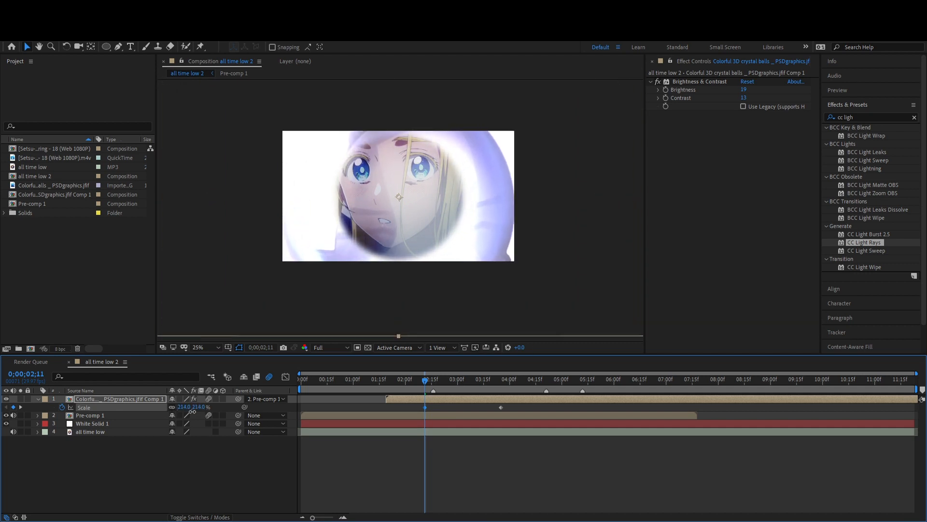
# Step: Add a 0-pixel Mask Expansion keyframe to Pre-comp 1's mask and align it with the ball's second scale keyframe at 0;00;03;25
pyautogui.click(440, 415)
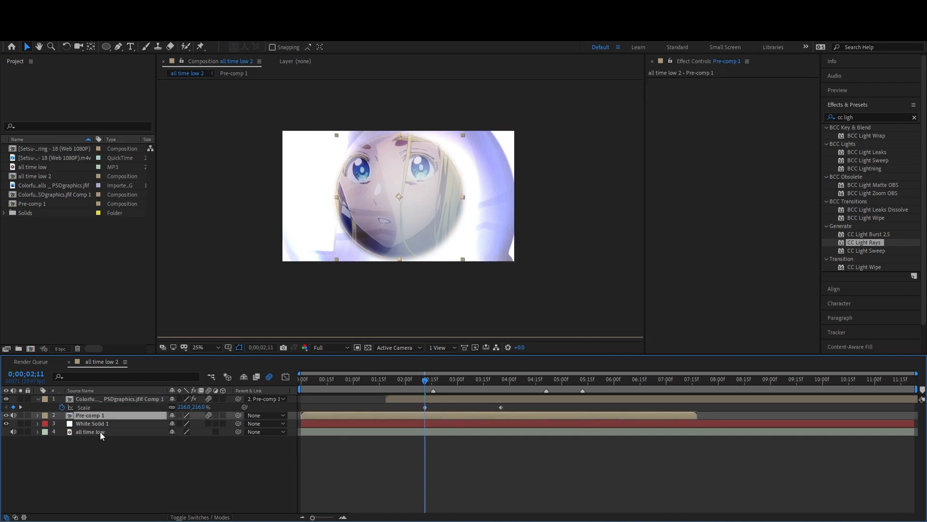
pyautogui.press('m')
pyautogui.press('m')
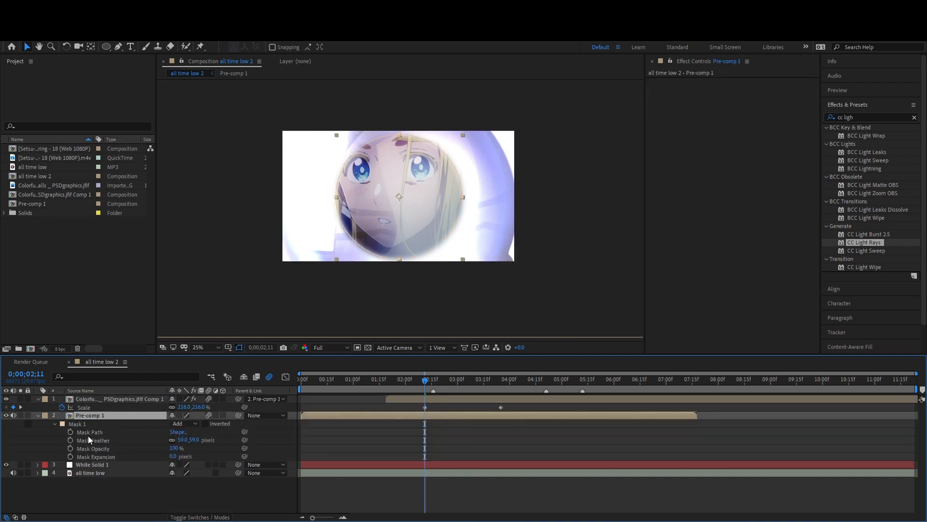
pyautogui.click(70, 456)
pyautogui.moveTo(427, 457); pyautogui.dragTo(506, 459)
pyautogui.click(503, 380)
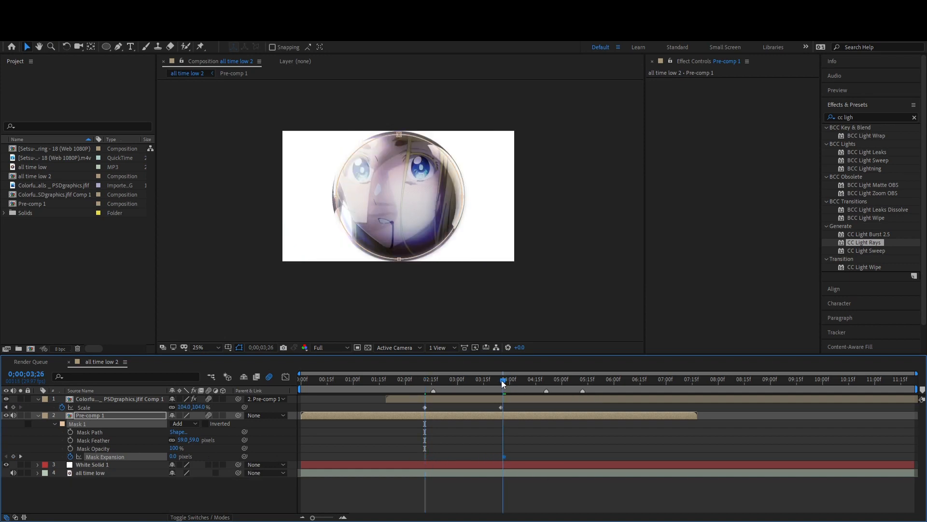
pyautogui.click(501, 456)
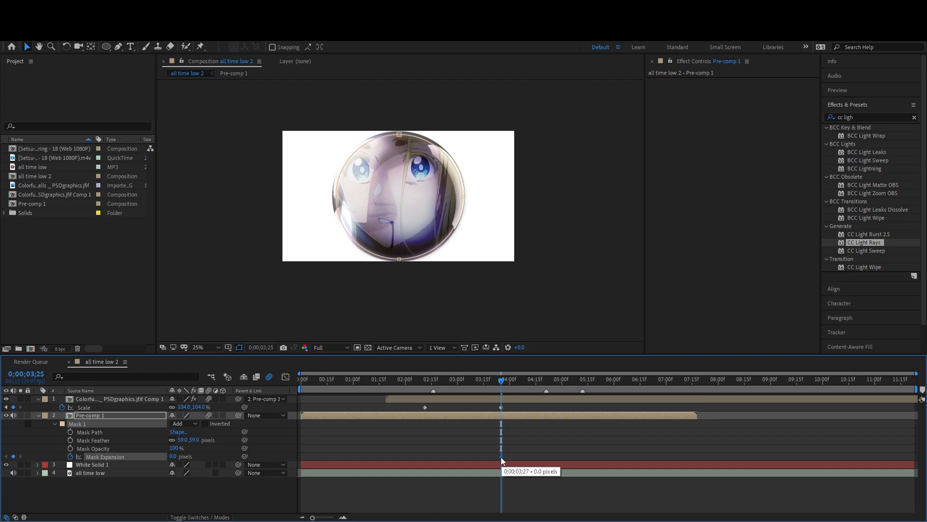
# Step: Return to 0;00;02;11 and delete the white solid background layer
pyautogui.click(426, 381)
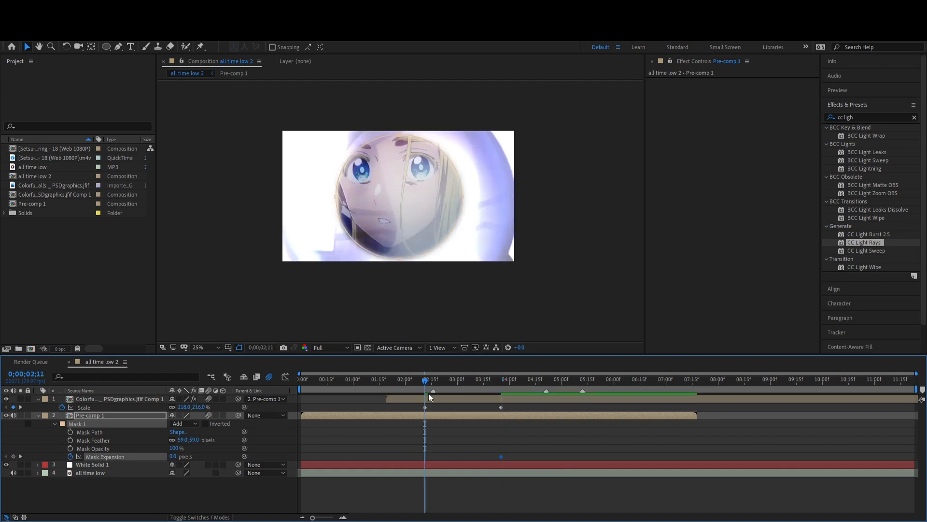
pyautogui.click(433, 419)
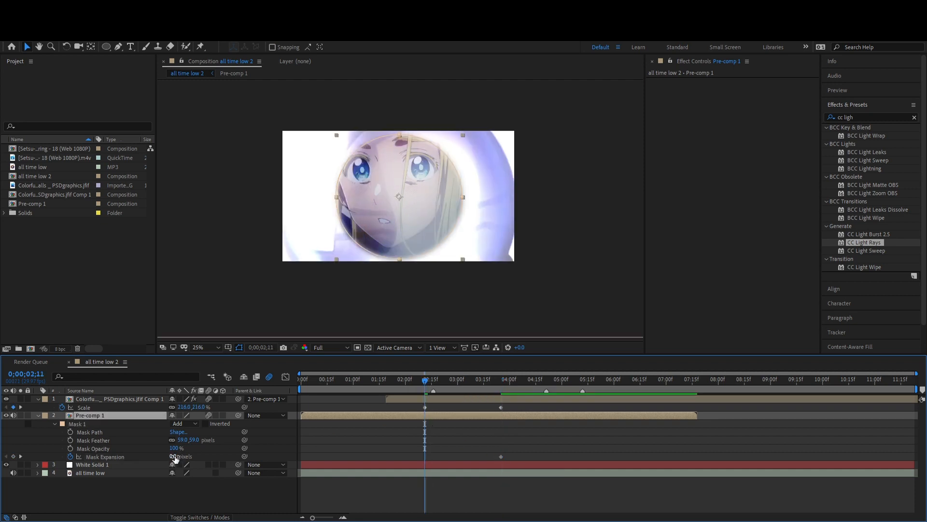
pyautogui.click(322, 465)
pyautogui.press('Delete')
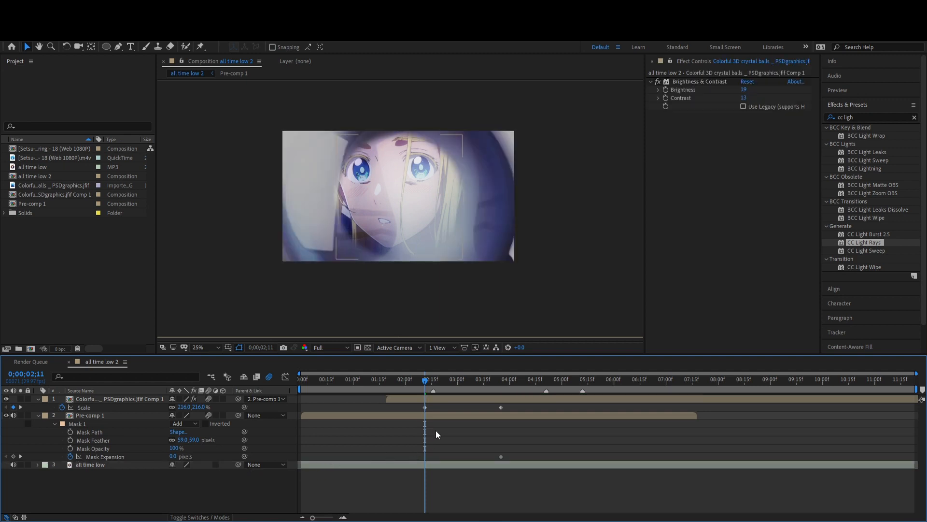
# Step: Set Pre-comp 1's Mask Expansion to 569 pixels at 0;00;02;11 so the clip fills the frame
pyautogui.click(438, 419)
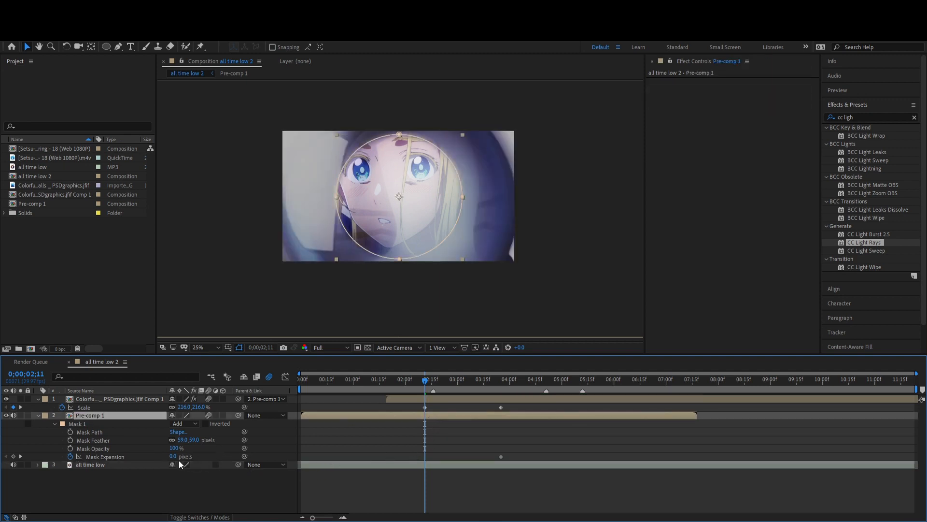
pyautogui.moveTo(176, 456)
pyautogui.mouseDown()
pyautogui.moveTo(191, 457)
pyautogui.moveTo(169, 457)
pyautogui.mouseUp()
pyautogui.click(227, 455)
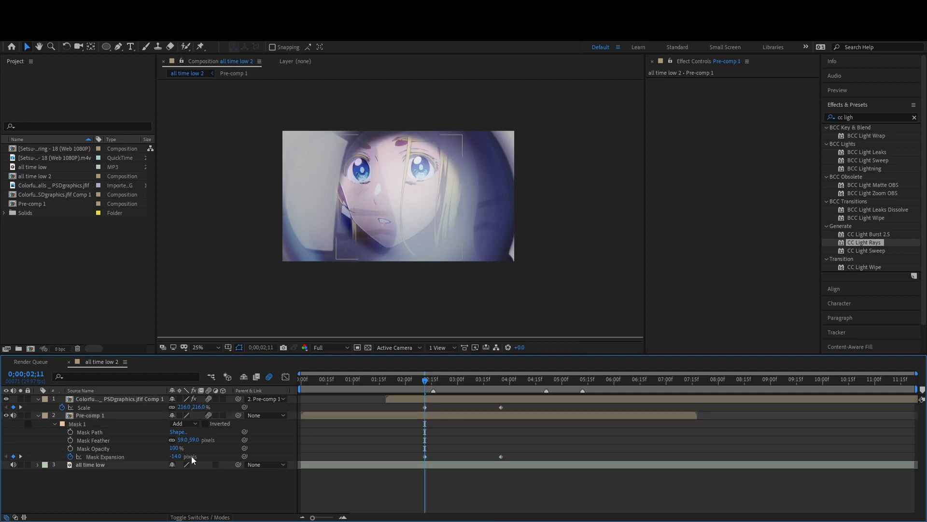
pyautogui.moveTo(180, 458); pyautogui.dragTo(236, 457)
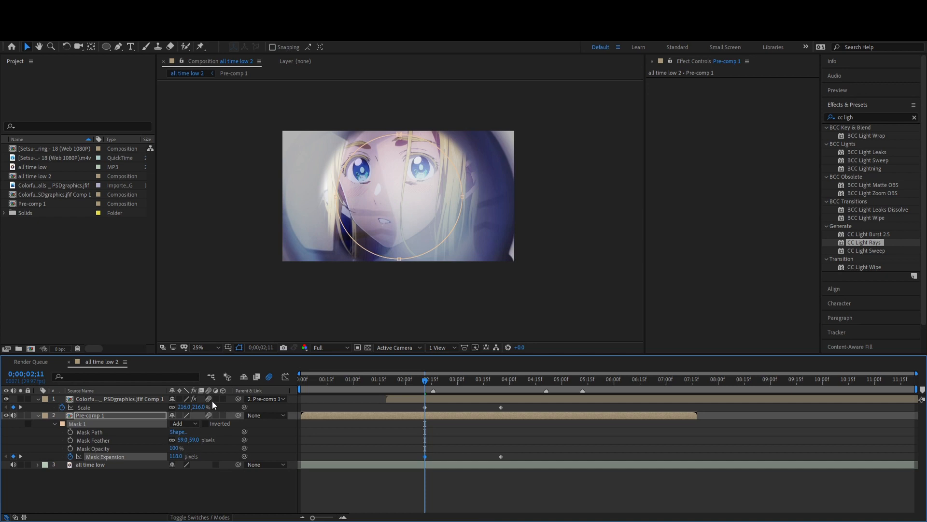
pyautogui.moveTo(174, 459); pyautogui.dragTo(402, 444)
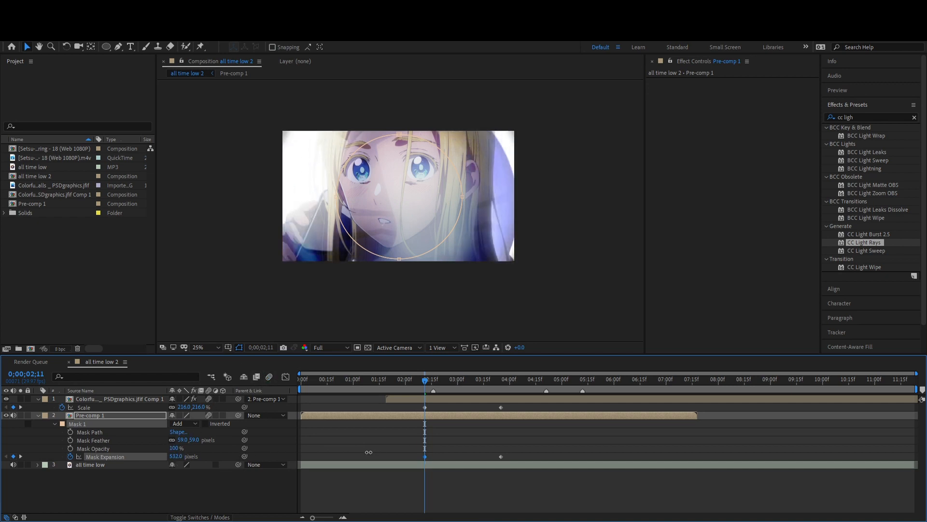
pyautogui.moveTo(422, 448); pyautogui.dragTo(425, 398)
# Step: Reshape the speed curves of the ball's Scale and the Mask Expansion keyframes for a fast start and slow finish, and preview
pyautogui.moveTo(428, 383)
pyautogui.mouseDown()
pyautogui.moveTo(446, 384)
pyautogui.moveTo(426, 387)
pyautogui.mouseUp()
pyautogui.moveTo(427, 381); pyautogui.dragTo(384, 465)
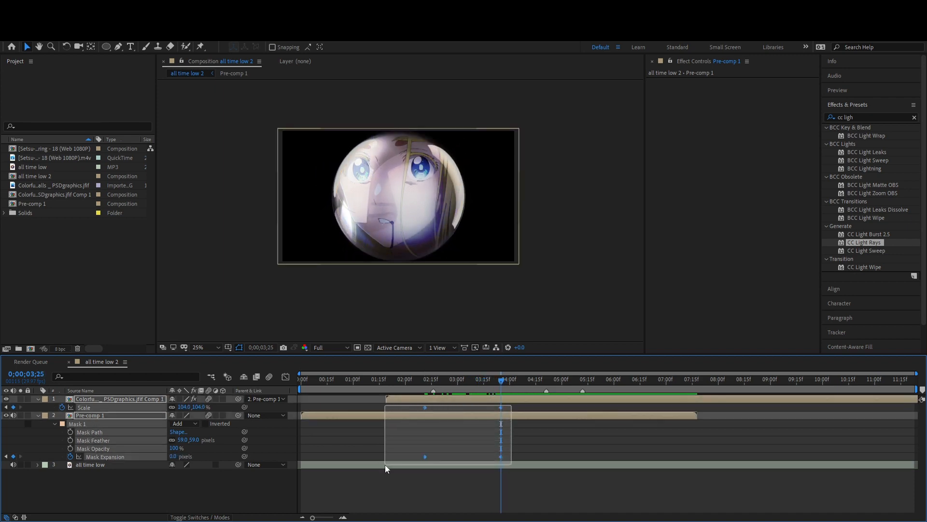
pyautogui.click(286, 377)
pyautogui.click(213, 453)
pyautogui.click(120, 456)
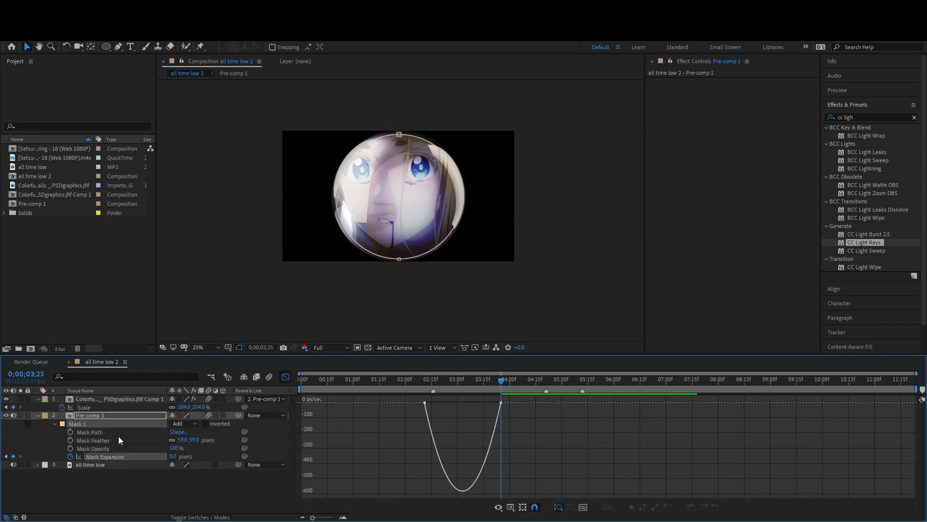
pyautogui.keyDown('ctrl'); pyautogui.click(106, 407); pyautogui.keyUp('ctrl')
pyautogui.moveTo(522, 439); pyautogui.dragTo(413, 397)
pyautogui.moveTo(488, 403); pyautogui.dragTo(413, 384)
pyautogui.click(435, 384)
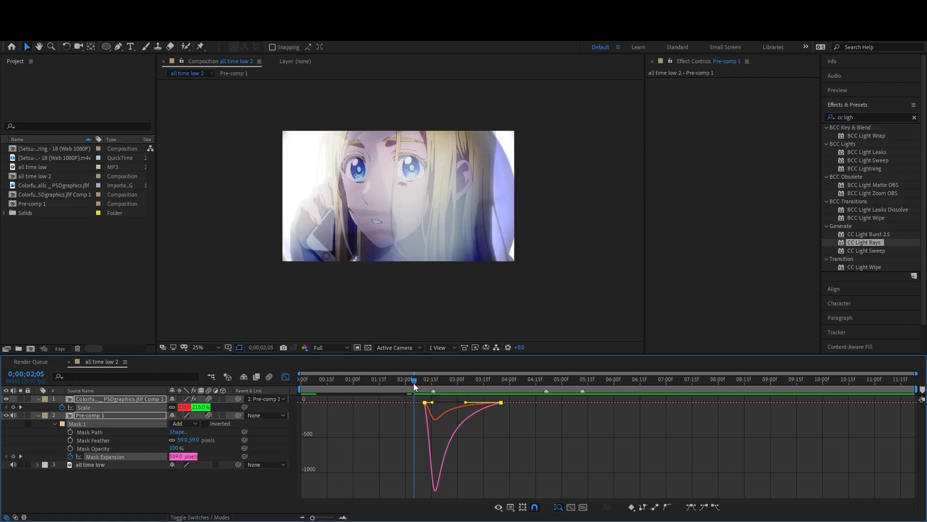
pyautogui.press('space')
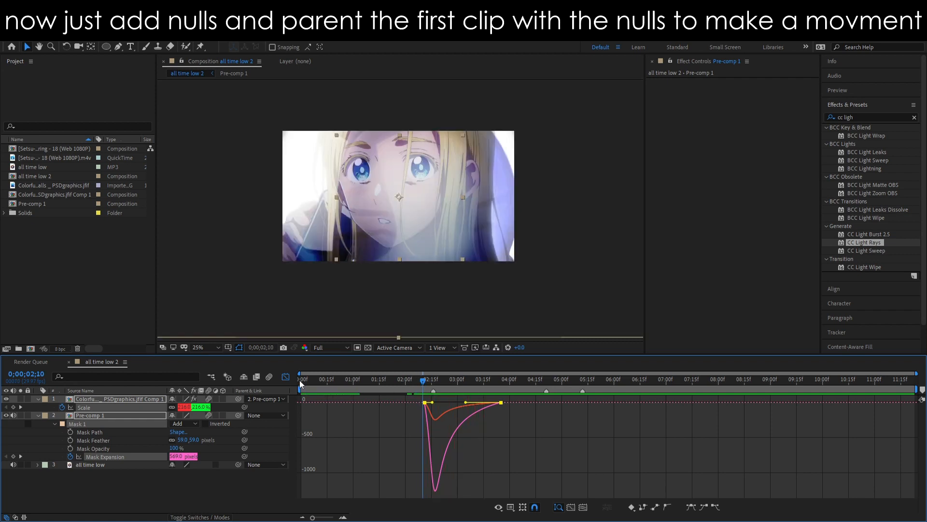
# Step: Keyframe the crystal ball layer's opacity from 0% at 0;00;02;10 to 60% a few frames further on
pyautogui.click(285, 377)
pyautogui.click(437, 400)
pyautogui.press('t')
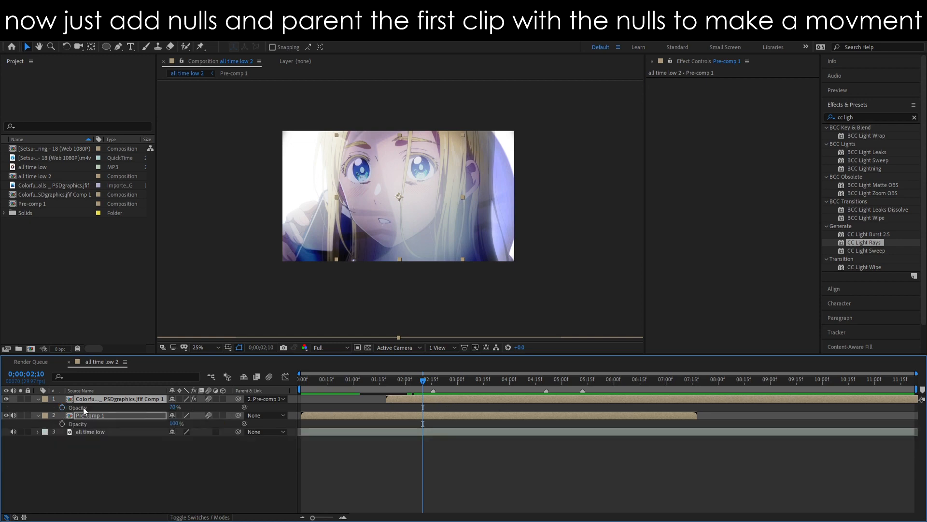
pyautogui.click(422, 451)
pyautogui.click(424, 398)
pyautogui.click(62, 407)
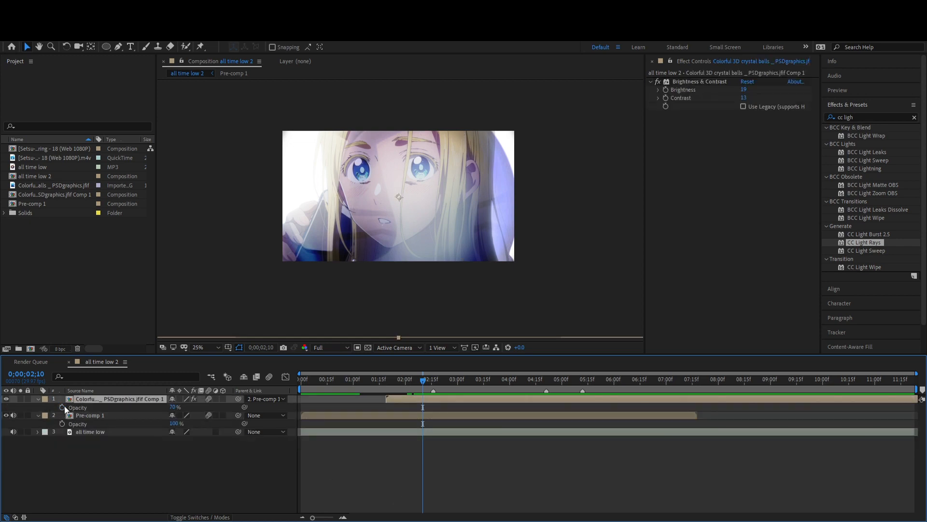
pyautogui.moveTo(173, 407); pyautogui.dragTo(155, 408)
pyautogui.moveTo(423, 381); pyautogui.dragTo(433, 387)
# Step: Keyframe the crystal ball layer's rotation from 0° at 0;00;02;11, with the rotated end keyframe near the end of the composition
pyautogui.press('r')
pyautogui.click(62, 407)
pyautogui.moveTo(183, 407); pyautogui.dragTo(222, 408)
pyautogui.moveTo(435, 382); pyautogui.dragTo(739, 421)
pyautogui.press('u')
pyautogui.click(185, 415)
pyautogui.write('0')
pyautogui.press('Return')
pyautogui.moveTo(582, 381); pyautogui.dragTo(501, 387)
pyautogui.moveTo(739, 415); pyautogui.dragTo(907, 421)
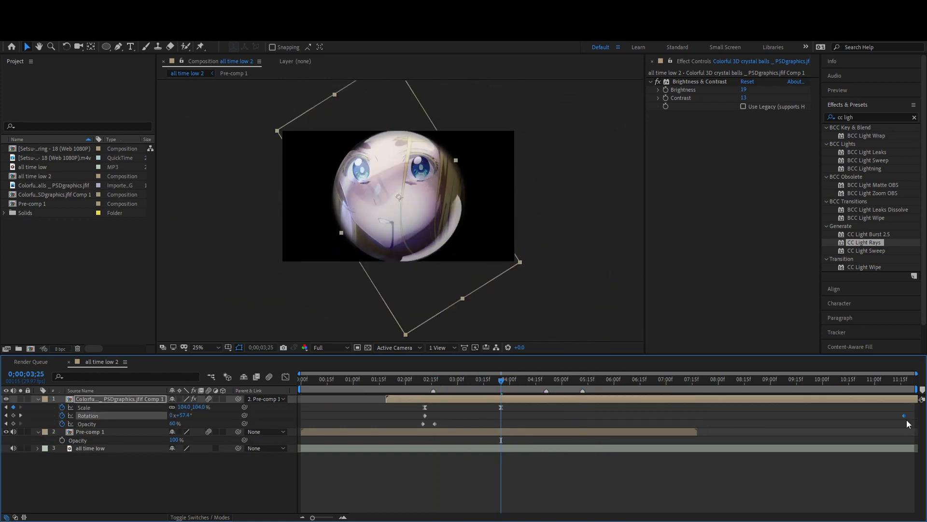
# Step: Apply Hue/Saturation to the crystal ball layer and keyframe its Channel Range through one full hue revolution until the composition's end
pyautogui.moveTo(500, 381); pyautogui.dragTo(469, 384)
pyautogui.click(860, 118)
pyautogui.write('hue')
pyautogui.doubleClick(873, 193)
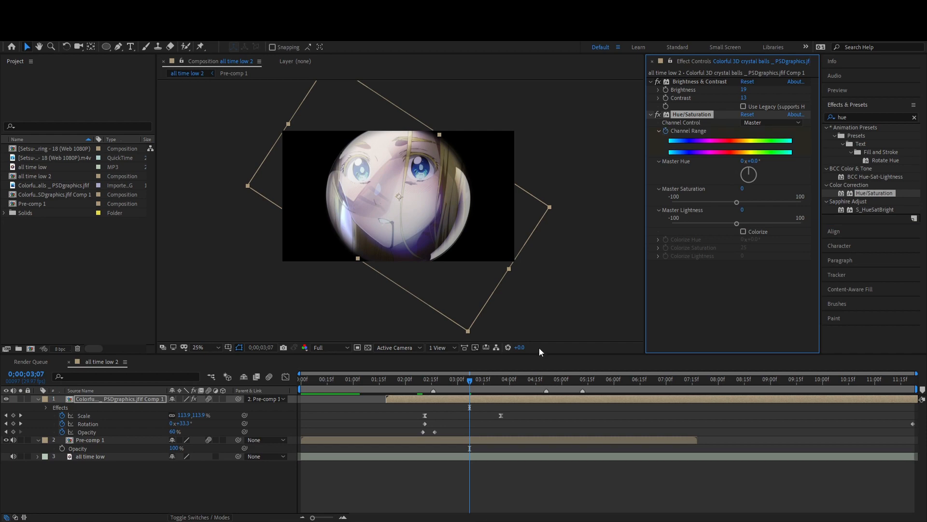
pyautogui.click(666, 131)
pyautogui.click(742, 162)
pyautogui.write('1')
pyautogui.press('Return')
pyautogui.moveTo(470, 416); pyautogui.dragTo(913, 416)
# Step: Paste scale keyframes onto the second clip inside Pre-comp 1, shift them earlier, and preview the main composition
pyautogui.moveTo(420, 385); pyautogui.dragTo(421, 422)
pyautogui.click(428, 447)
pyautogui.press('s')
pyautogui.moveTo(511, 381)
pyautogui.mouseDown()
pyautogui.moveTo(418, 382)
pyautogui.moveTo(500, 386)
pyautogui.mouseUp()
pyautogui.press('space')
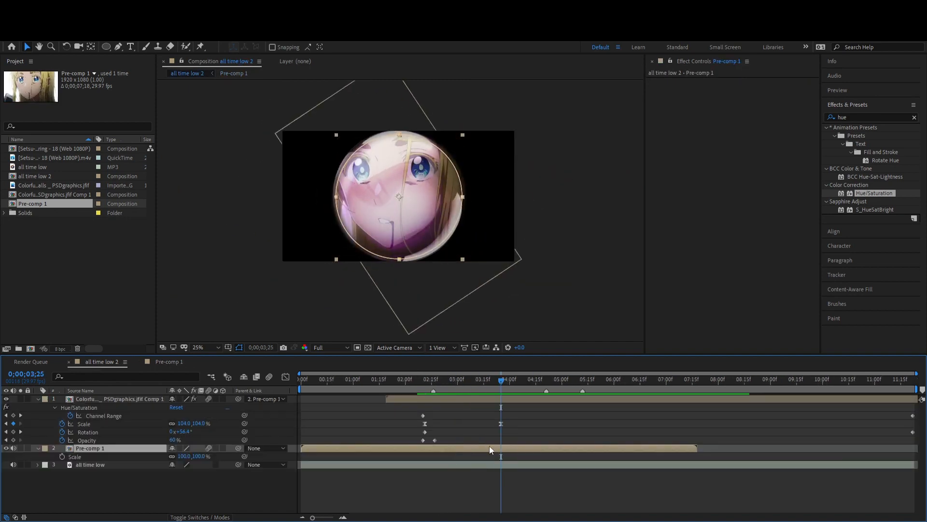
pyautogui.doubleClick(322, 448)
pyautogui.click(591, 399)
pyautogui.press('s')
pyautogui.hotkey('ctrl', 'v')
pyautogui.moveTo(610, 408); pyautogui.dragTo(500, 412)
pyautogui.click(101, 362)
pyautogui.moveTo(483, 382); pyautogui.dragTo(446, 385)
pyautogui.press('space')
# Step: Ease the second clip's scale keyframes in Pre-comp 1, paste scale keyframes onto the first clip, and adjust its scale
pyautogui.doubleClick(531, 448)
pyautogui.moveTo(628, 433); pyautogui.dragTo(489, 403)
pyautogui.press('F9')
pyautogui.moveTo(524, 381); pyautogui.dragTo(449, 382)
pyautogui.hotkey('ctrl', 'v')
pyautogui.moveTo(449, 423); pyautogui.dragTo(328, 396)
pyautogui.moveTo(315, 382); pyautogui.dragTo(500, 419)
pyautogui.moveTo(185, 423); pyautogui.dragTo(193, 423)
# Step: Reshape the scale speed curves of both clips in Pre-comp 1 and preview the result in the main composition
pyautogui.click(286, 376)
pyautogui.keyDown('shift'); pyautogui.click(84, 407); pyautogui.keyUp('shift')
pyautogui.moveTo(637, 424); pyautogui.dragTo(492, 454)
pyautogui.moveTo(595, 434); pyautogui.dragTo(501, 429)
pyautogui.click(286, 376)
pyautogui.click(102, 361)
pyautogui.moveTo(429, 381); pyautogui.dragTo(300, 383)
pyautogui.click(333, 408)
pyautogui.press('space')
# Step: Move the second keyframes of the ball's Scale and Pre-comp 1's Mask Expansion to about 0;00;04;19
pyautogui.click(388, 382)
pyautogui.click(424, 383)
pyautogui.click(416, 383)
pyautogui.click(438, 382)
pyautogui.click(458, 400)
pyautogui.click(483, 448)
pyautogui.press('u')
pyautogui.moveTo(500, 423); pyautogui.dragTo(541, 423)
pyautogui.moveTo(558, 420); pyautogui.dragTo(521, 430)
pyautogui.keyDown('shift'); pyautogui.click(541, 464); pyautogui.keyUp('shift')
# Step: Adjust the speed curves of the retimed Scale and Mask Expansion keyframes and preview the transition
pyautogui.click(285, 376)
pyautogui.moveTo(442, 401); pyautogui.dragTo(523, 401)
pyautogui.click(285, 377)
pyautogui.click(409, 382)
pyautogui.press('space')
pyautogui.press('space')
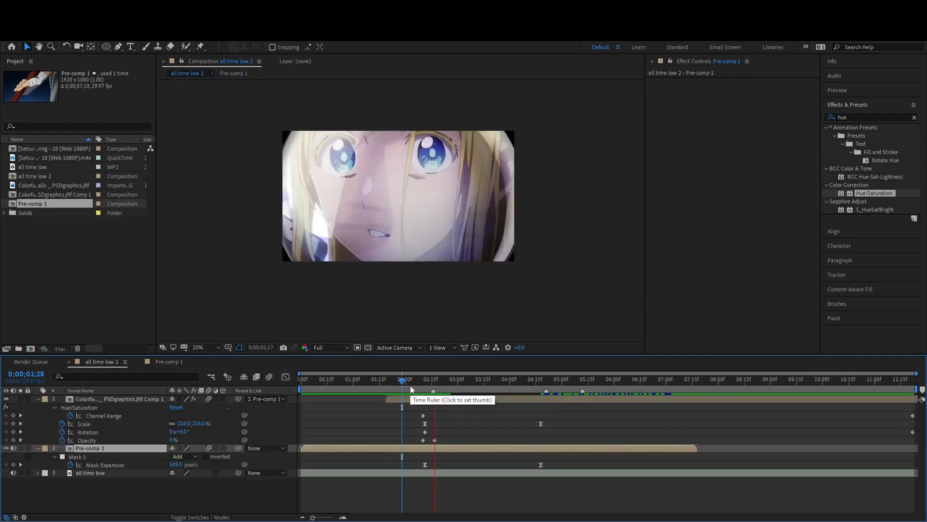
pyautogui.moveTo(430, 385); pyautogui.dragTo(491, 392)
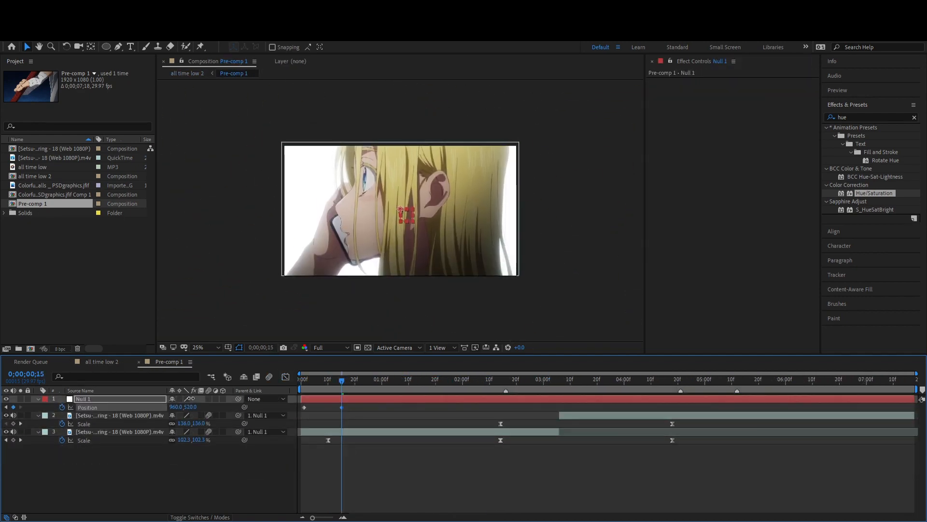
# Step: Retime the third null layer's scale keyframes to start at 0;00;02;18 and end at about 0;00;10;28
pyautogui.moveTo(341, 381); pyautogui.dragTo(465, 386)
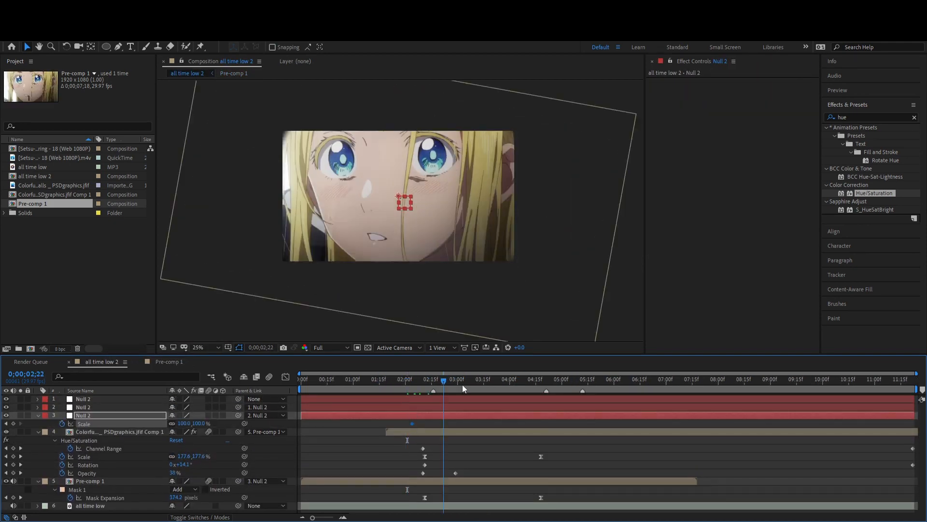
pyautogui.moveTo(462, 385)
pyautogui.mouseDown()
pyautogui.moveTo(506, 425)
pyautogui.moveTo(434, 405)
pyautogui.mouseUp()
pyautogui.hotkey('shift', 'F3')
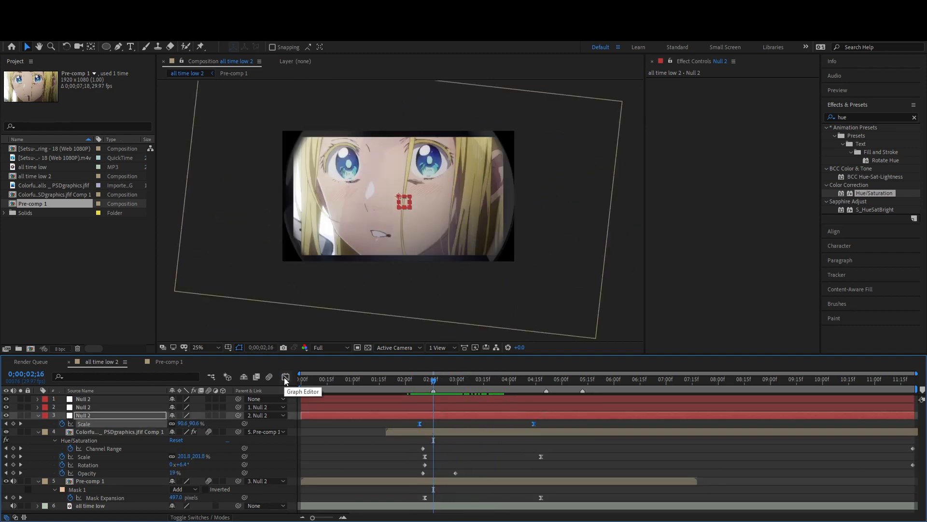
pyautogui.click(481, 481)
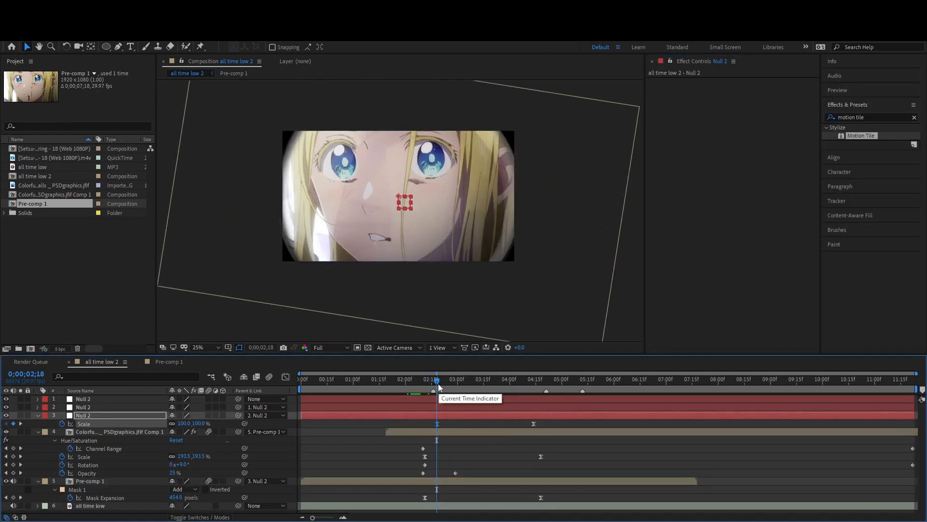
pyautogui.moveTo(439, 384); pyautogui.dragTo(459, 383)
pyautogui.moveTo(534, 423); pyautogui.dragTo(665, 423)
pyautogui.moveTo(460, 381); pyautogui.dragTo(513, 388)
pyautogui.moveTo(665, 424); pyautogui.dragTo(871, 416)
pyautogui.moveTo(513, 381); pyautogui.dragTo(476, 396)
pyautogui.press('space')
# Step: Keyframe the third null's vertical position and move the mask's second expansion keyframe earlier, to about 0;00;03;15
pyautogui.press('p')
pyautogui.moveTo(184, 423); pyautogui.dragTo(188, 429)
pyautogui.moveTo(475, 424); pyautogui.dragTo(555, 423)
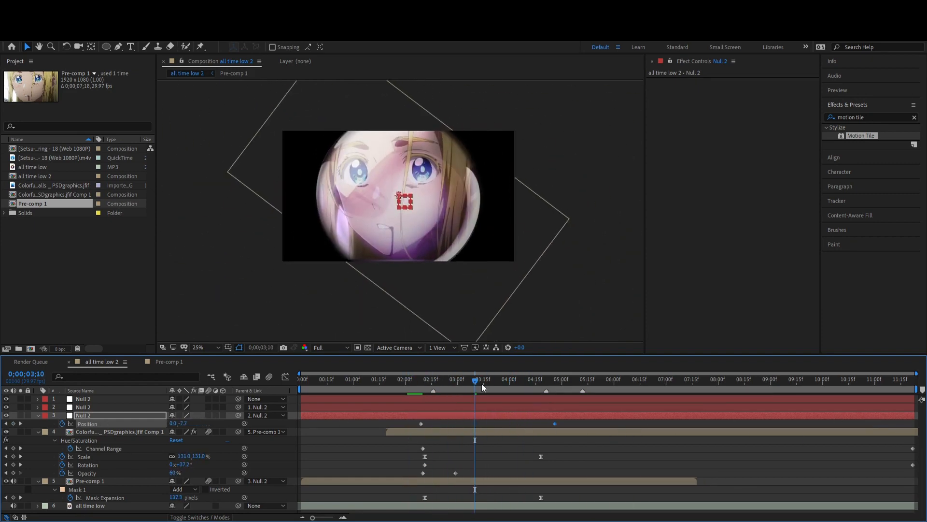
pyautogui.moveTo(541, 498); pyautogui.dragTo(478, 497)
pyautogui.moveTo(475, 381)
pyautogui.mouseDown()
pyautogui.moveTo(462, 391)
pyautogui.moveTo(474, 396)
pyautogui.mouseUp()
# Step: Adjust the third null's end position, apply Easy Ease to its position keyframes, and preview the motion
pyautogui.moveTo(535, 413); pyautogui.dragTo(513, 423)
pyautogui.moveTo(184, 424); pyautogui.dragTo(183, 431)
pyautogui.moveTo(555, 424); pyautogui.dragTo(415, 421)
pyautogui.press('F9')
pyautogui.click(412, 383)
pyautogui.press('space')
pyautogui.moveTo(413, 383); pyautogui.dragTo(473, 392)
# Step: Keyframe Pre-comp 1's Mask Feather starting from 59 pixels, increasing it and then reducing it at a third keyframe
pyautogui.moveTo(176, 497); pyautogui.dragTo(183, 497)
pyautogui.hotkey('ctrl', 'z')
pyautogui.moveTo(474, 384); pyautogui.dragTo(426, 484)
pyautogui.doubleClick(55, 490)
pyautogui.scroll(-1, 106, 490)
pyautogui.click(70, 484)
pyautogui.moveTo(455, 381); pyautogui.dragTo(469, 381)
pyautogui.moveTo(183, 484); pyautogui.dragTo(246, 484)
pyautogui.moveTo(469, 381); pyautogui.dragTo(491, 392)
pyautogui.moveTo(184, 483); pyautogui.dragTo(148, 484)
pyautogui.moveTo(490, 484); pyautogui.dragTo(548, 484)
# Step: Keyframe position and scale on the second null layer, moving the end keyframes to about 0;00;10;26
pyautogui.moveTo(490, 381); pyautogui.dragTo(578, 381)
pyautogui.scroll(3, 106, 434)
pyautogui.click(61, 415)
pyautogui.moveTo(578, 423); pyautogui.dragTo(867, 424)
# Step: Reshape the second null's position and scale speed curves for a fast start and long slow finish, save, and preview
pyautogui.click(286, 376)
pyautogui.hotkey('ctrl', 's')
pyautogui.moveTo(758, 457); pyautogui.dragTo(580, 457)
pyautogui.moveTo(648, 457); pyautogui.dragTo(547, 456)
pyautogui.click(530, 381)
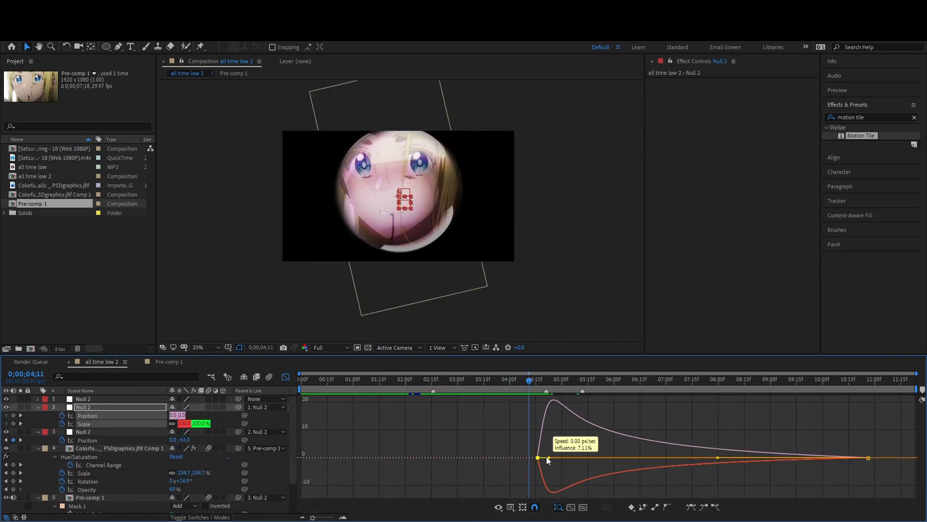
pyautogui.click(286, 377)
pyautogui.click(365, 381)
pyautogui.press('space')
pyautogui.click(512, 381)
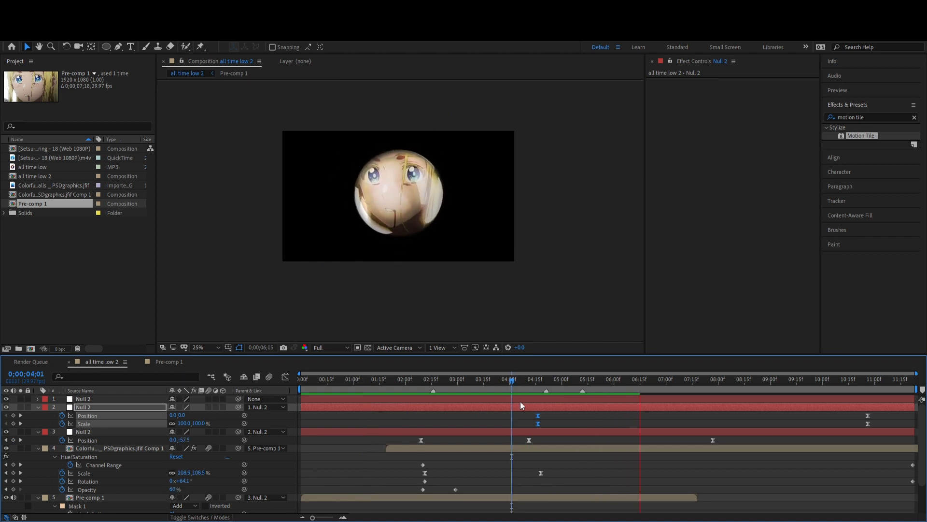
pyautogui.click(300, 379)
pyautogui.moveTo(424, 383); pyautogui.dragTo(462, 383)
# Step: Split Pre-comp 1 at 0;00;07;14, freeze the frame of its second part, and preview the composition
pyautogui.moveTo(662, 460); pyautogui.dragTo(691, 459)
pyautogui.click(690, 496)
pyautogui.hotkey('ctrl', 'shift', 'd')
pyautogui.rightClick(697, 498)
pyautogui.click(614, 320)
pyautogui.moveTo(691, 381); pyautogui.dragTo(628, 382)
pyautogui.click(639, 473)
pyautogui.press('space')
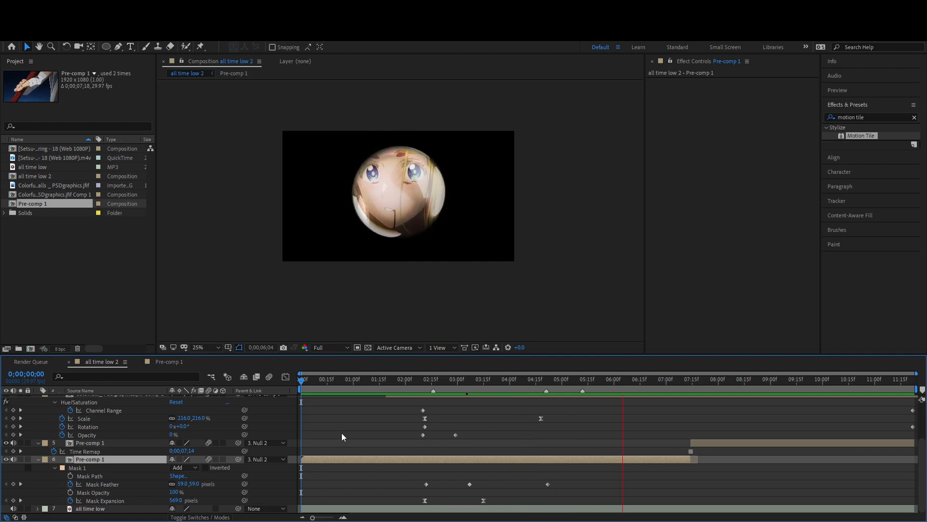
# Step: Apply Optics Compensation to the masked Pre-comp 1 and keyframe its Field Of View, starting from 0 at 0;00;02;16
pyautogui.moveTo(303, 379); pyautogui.dragTo(432, 397)
pyautogui.click(869, 117)
pyautogui.write('optics')
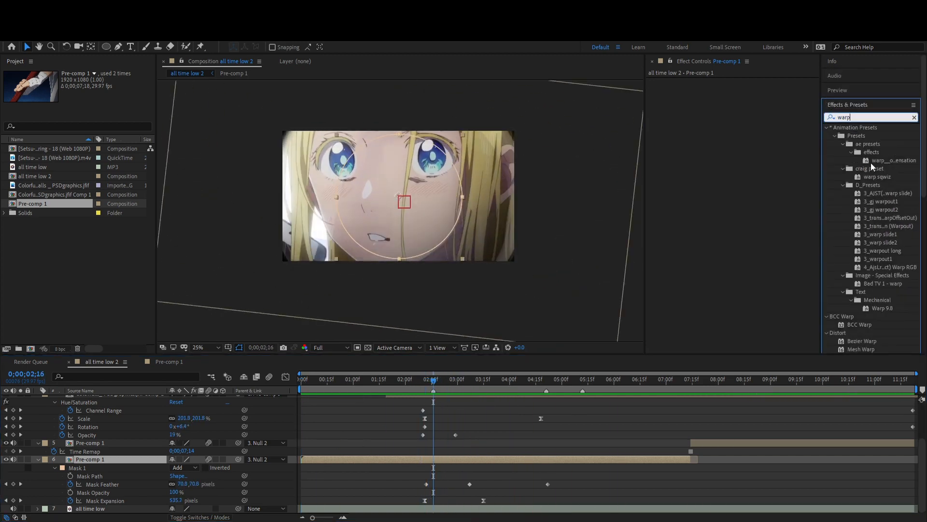
pyautogui.doubleClick(872, 176)
pyautogui.moveTo(776, 90); pyautogui.dragTo(806, 90)
pyautogui.click(665, 90)
pyautogui.click(744, 90)
pyautogui.moveTo(468, 381); pyautogui.dragTo(409, 382)
pyautogui.press('u')
pyautogui.click(744, 90)
pyautogui.write('0')
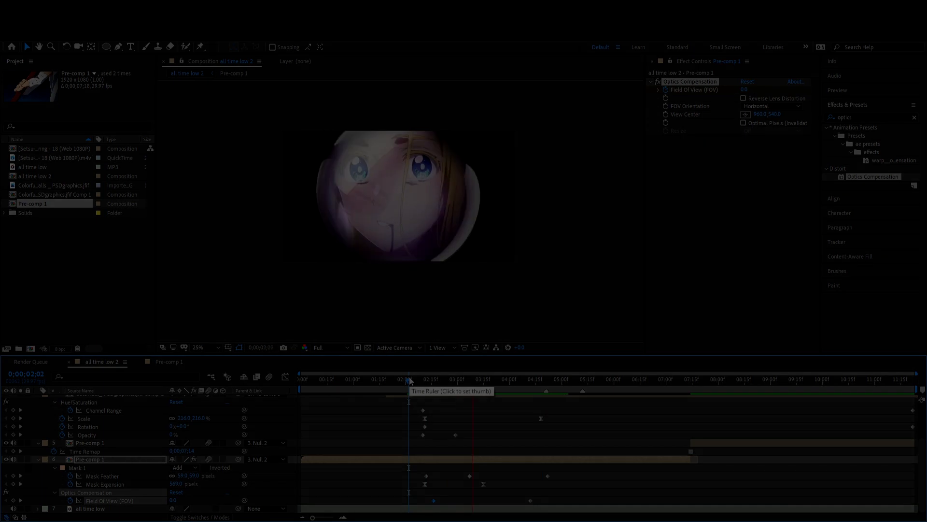